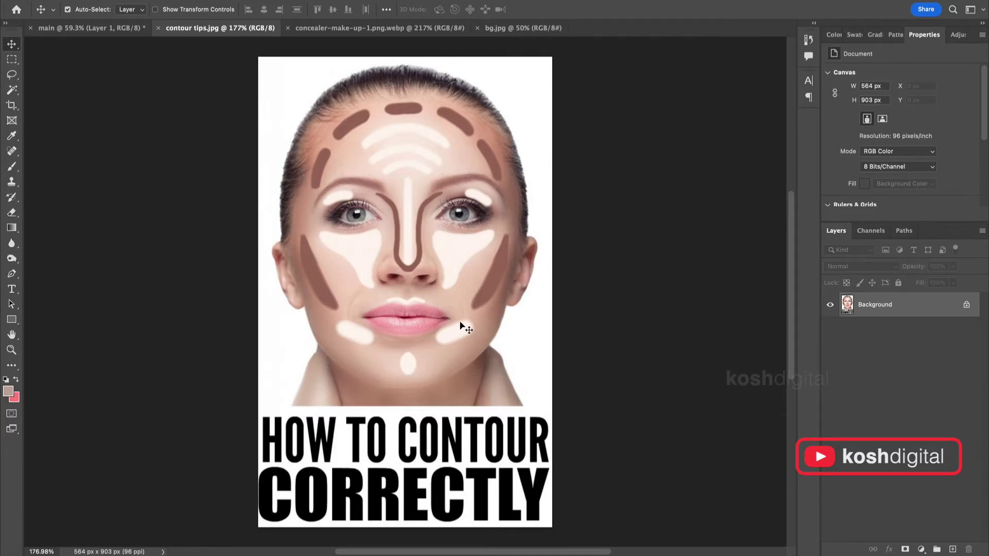
Step: Review the concealer make-up and contour tips reference images, and return to the main portrait document
left_click(332, 30)
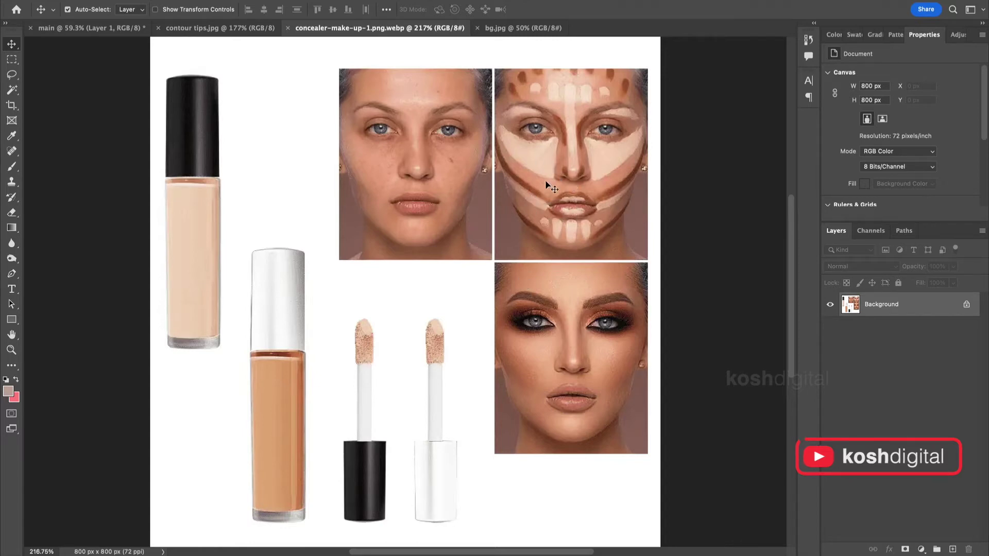
key("ctrl+shift+Tab")
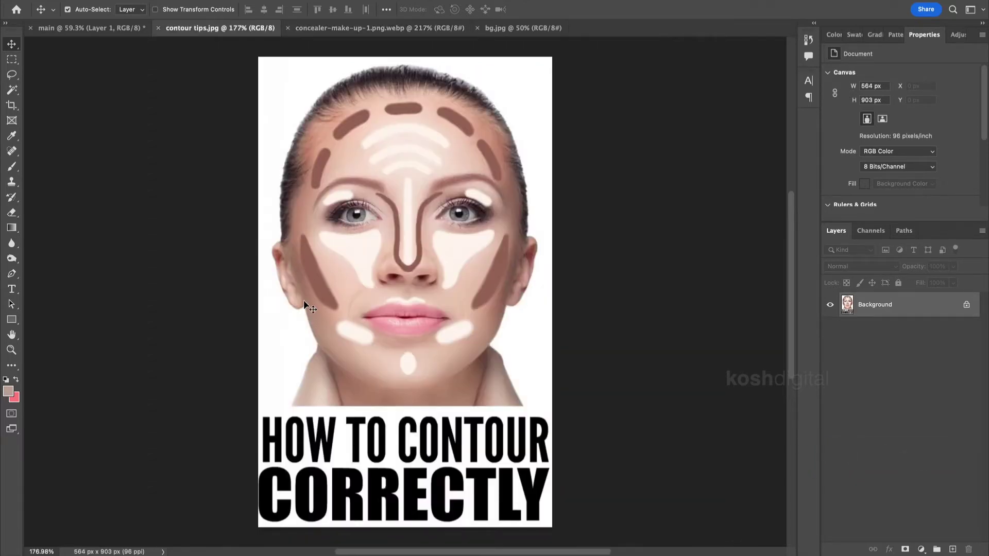
left_click(102, 26)
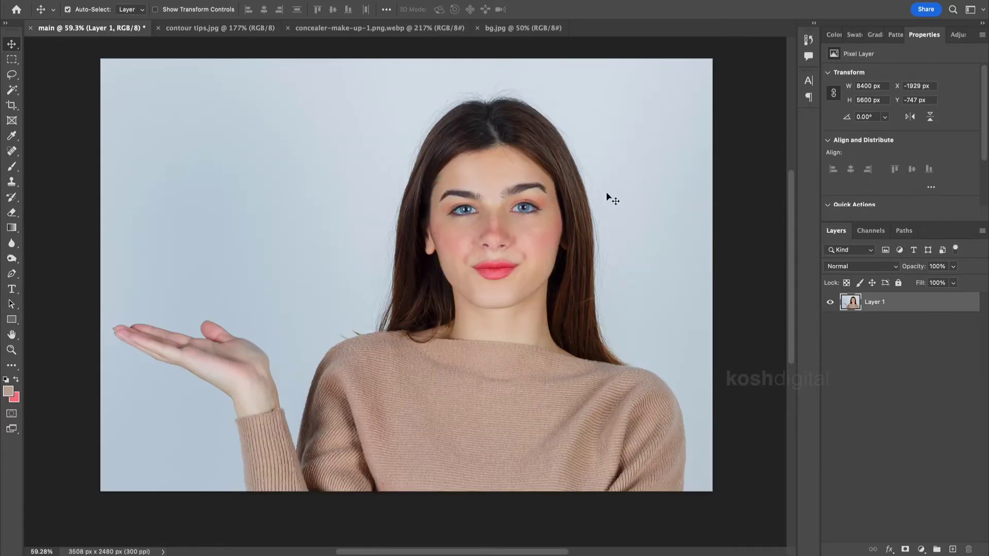
Step: Add two Curves adjustment layers above the portrait layer
left_click(922, 549)
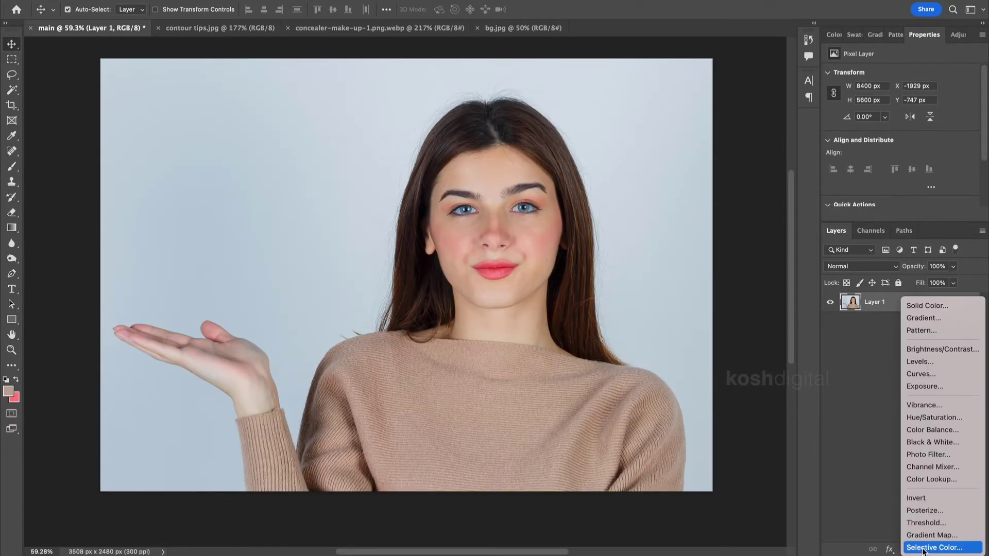
left_click(937, 373)
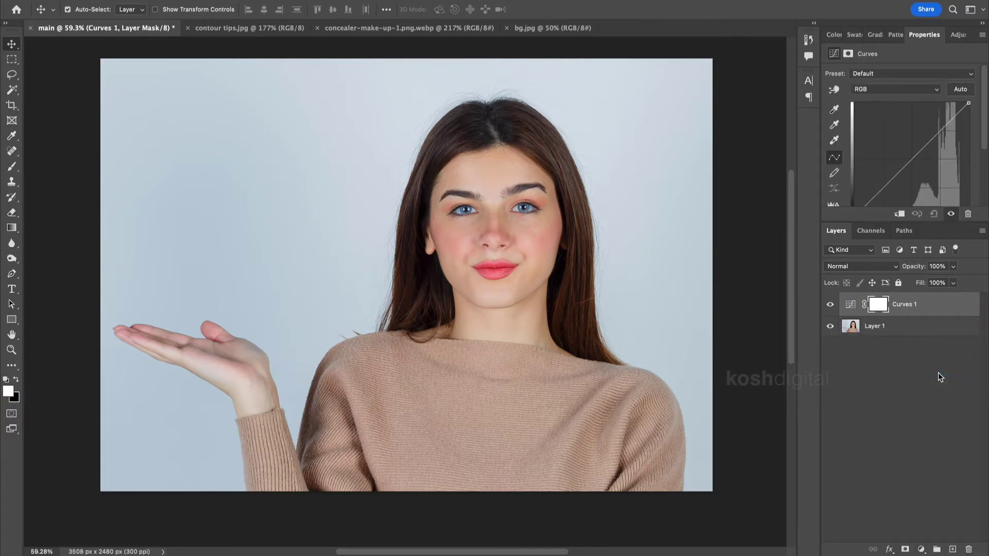
left_click(921, 549)
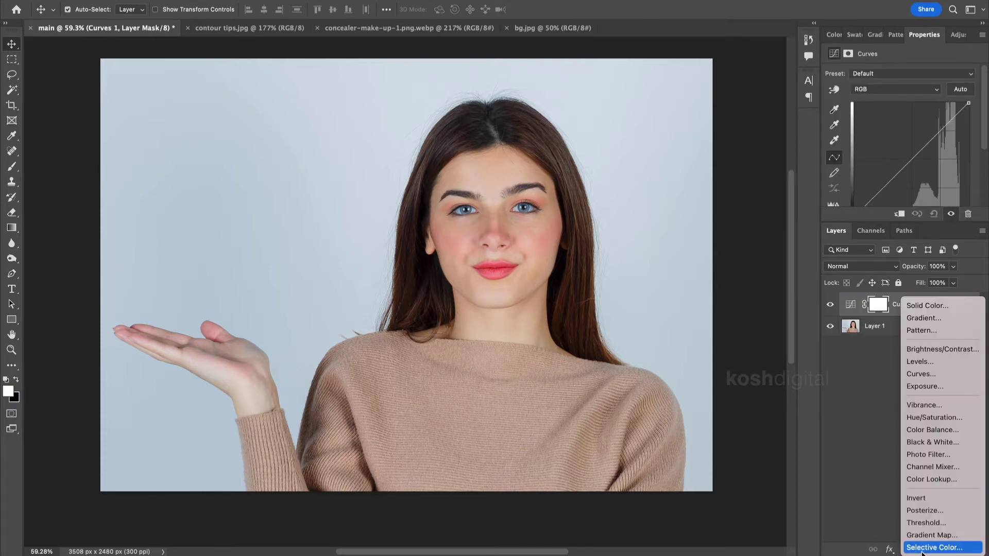
left_click(934, 376)
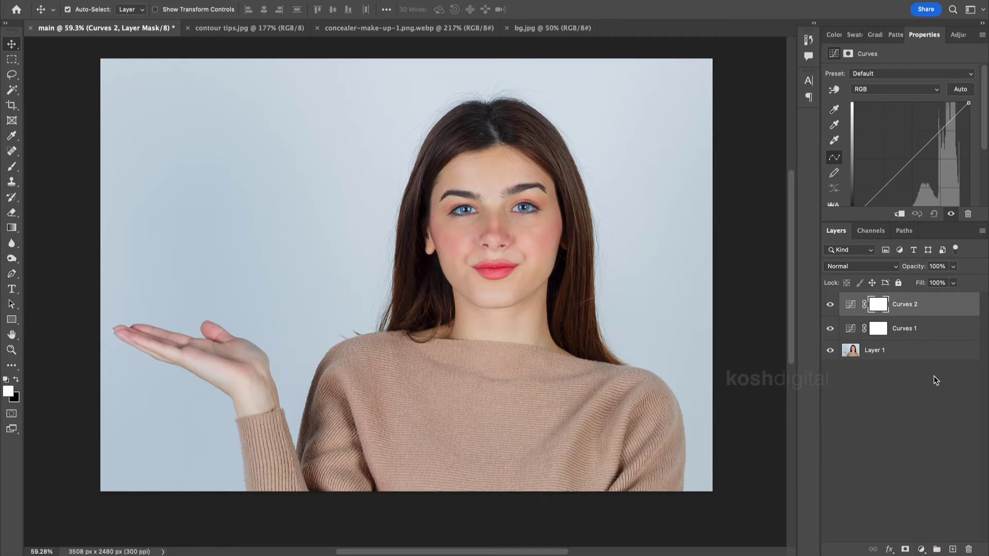
Step: Rename the upper Curves layer Highlights and the lower one Contours
double_click(909, 305)
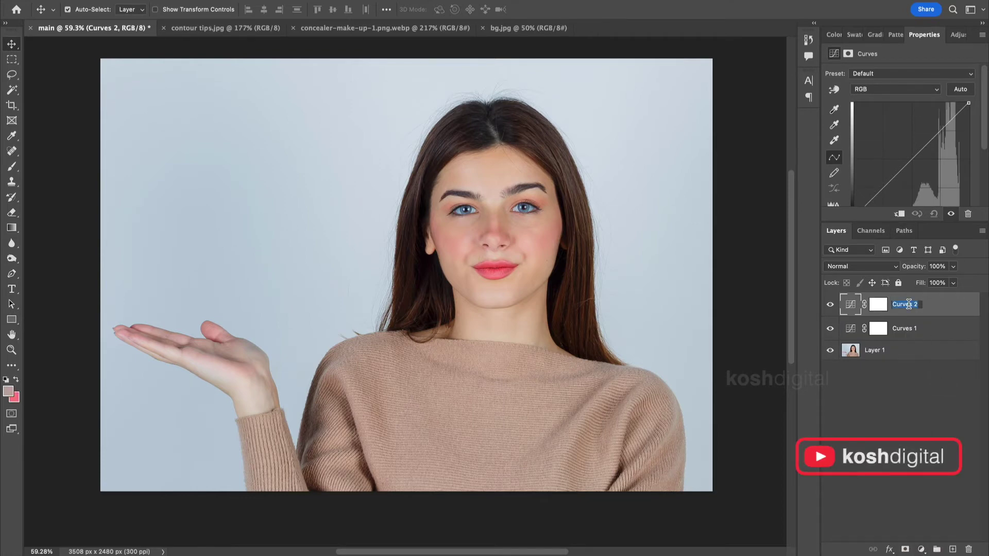
type("Highlights")
key("Return")
double_click(905, 331)
type("Contou")
key("Return")
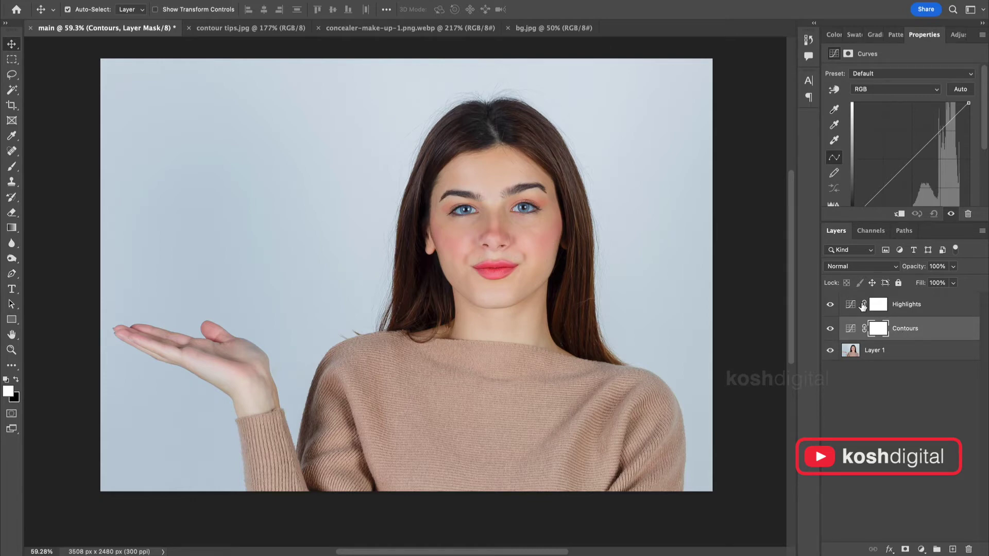
Step: Raise the midpoint of the Highlights curve to brighten the portrait, and lower the midpoint of the Contours curve to darken it
left_click(907, 304)
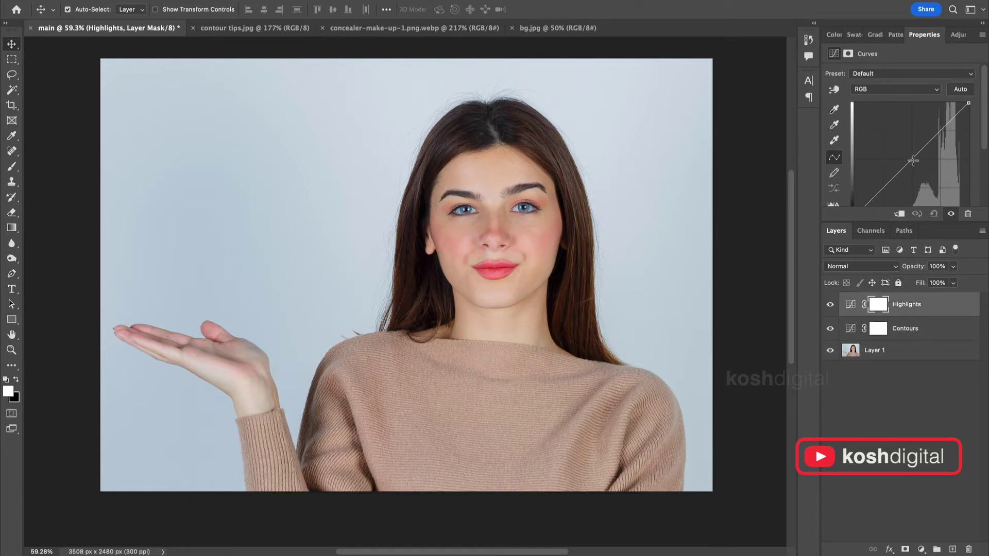
left_click_drag(912, 160, 896, 152)
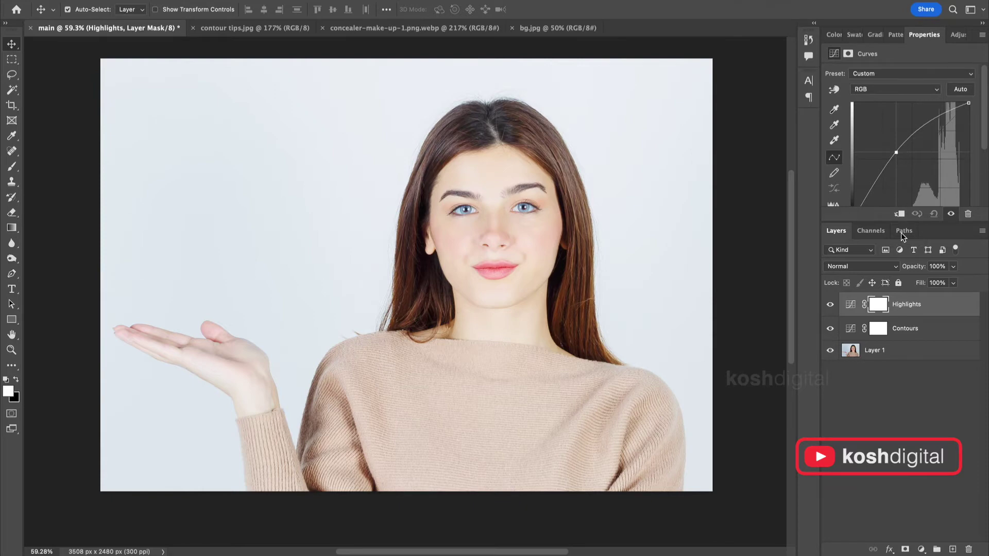
left_click(878, 329)
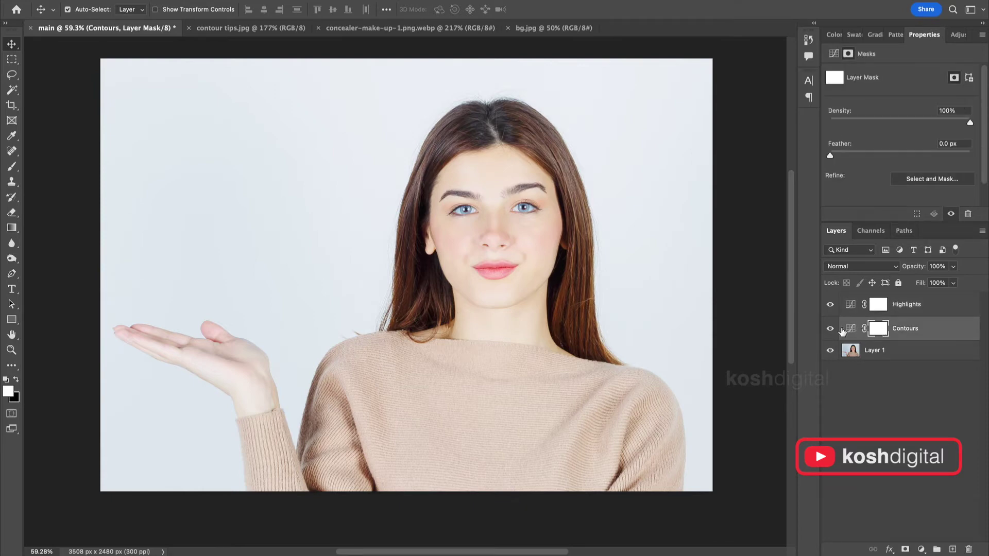
left_click(851, 328)
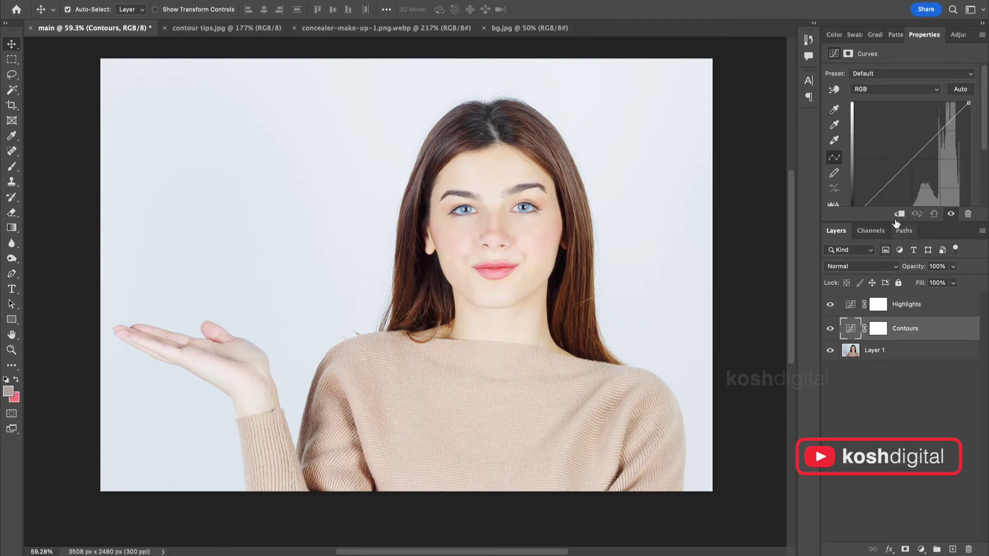
left_click(911, 162)
left_click_drag(911, 162, 933, 170)
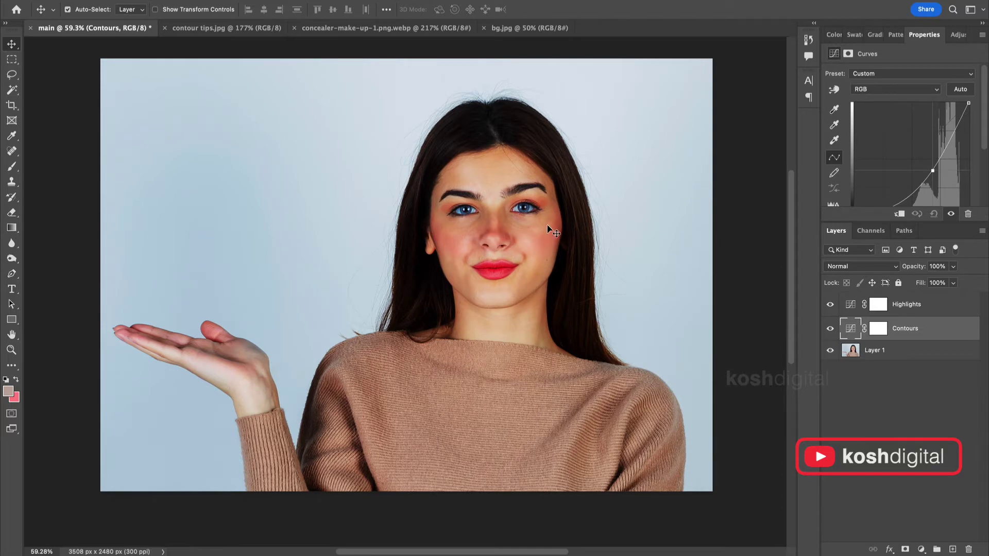
Step: Invert the layer masks of both the Highlights and Contours layers to black
left_click(882, 305)
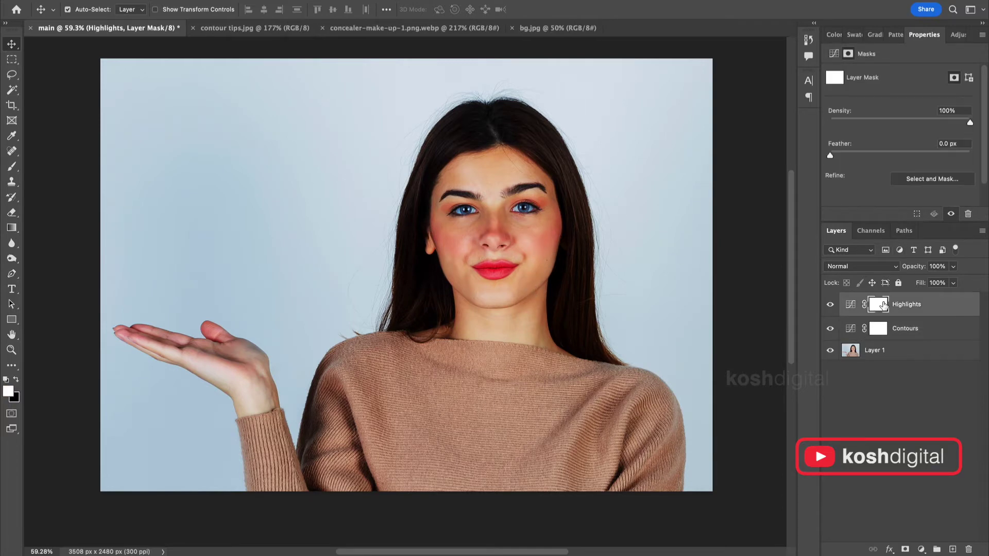
key("ctrl+i")
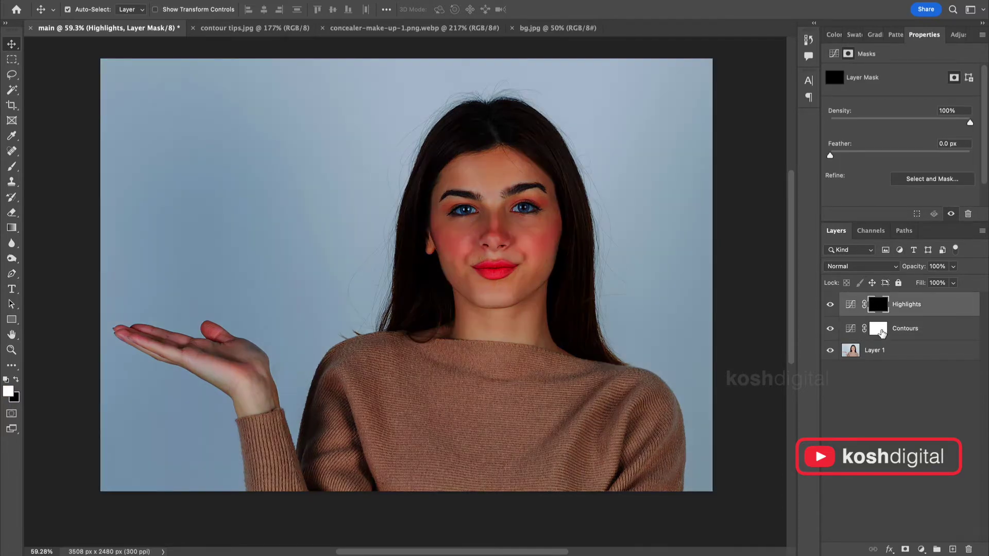
left_click(881, 332)
key("ctrl+i")
Step: Paint white on the Highlights mask over the centre of the forehead and down the nose bridge with a hard brush
left_click(886, 308)
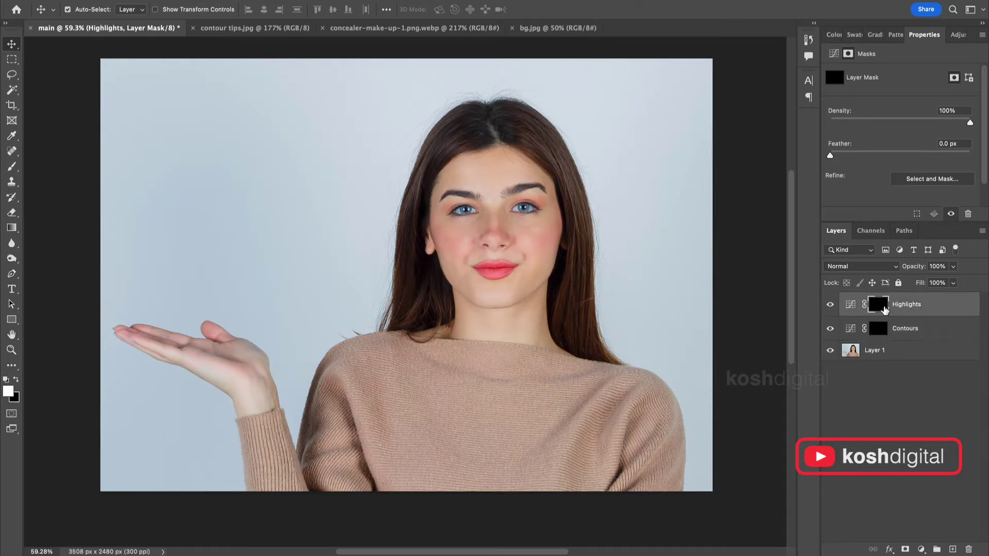
key("b")
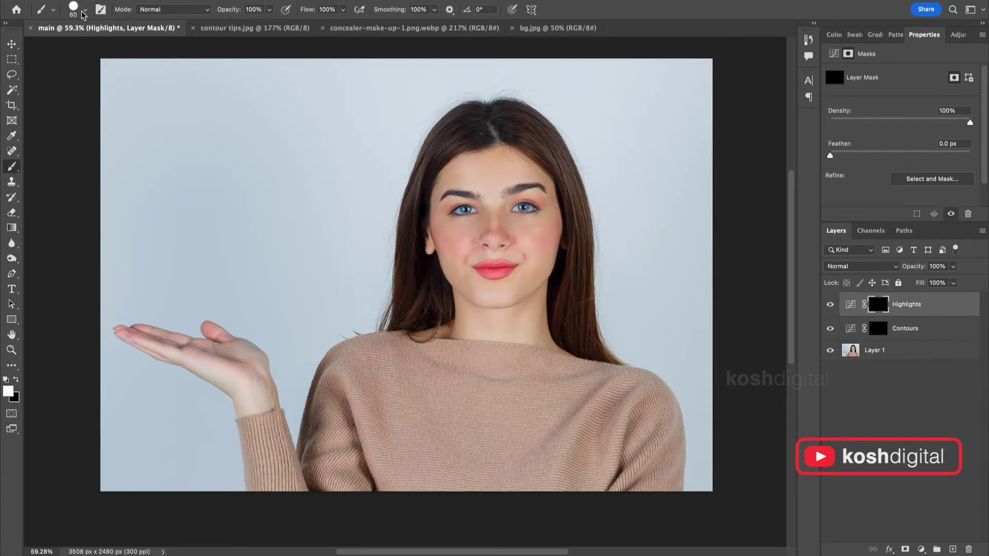
key("bracketright")
key("bracketright")
mouse_move(474, 173)
left_mouse_down()
mouse_move(512, 167)
mouse_move(485, 178)
mouse_move(503, 178)
mouse_move(492, 188)
left_mouse_up()
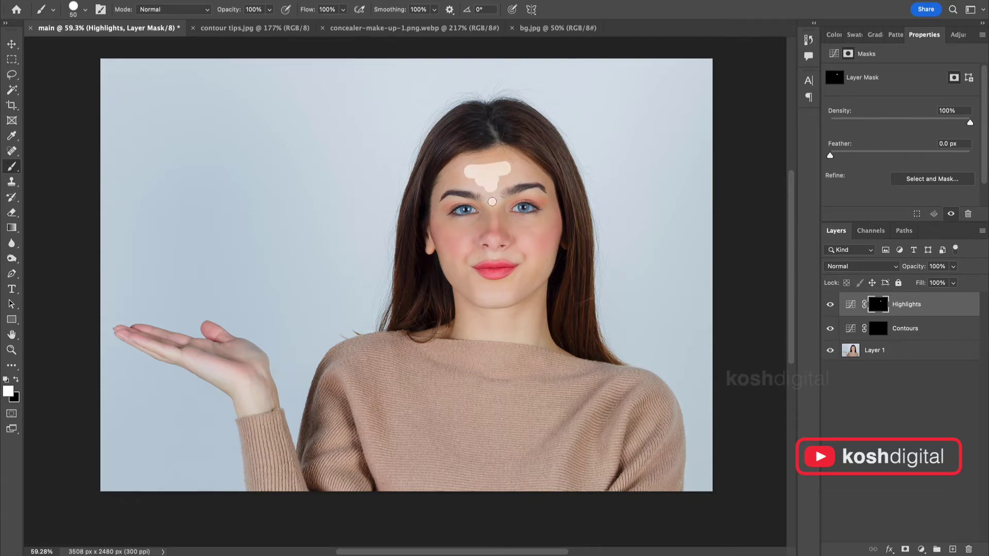
left_click(492, 202)
left_click(494, 240, "shift")
Step: Paint highlights below both eyes across the inner cheeks and under both brows with a 60 px brush
key("bracketleft")
left_click(447, 226)
mouse_move(448, 226)
left_mouse_down()
mouse_move(474, 230)
mouse_move(460, 257)
mouse_move(456, 232)
mouse_move(470, 235)
left_mouse_up()
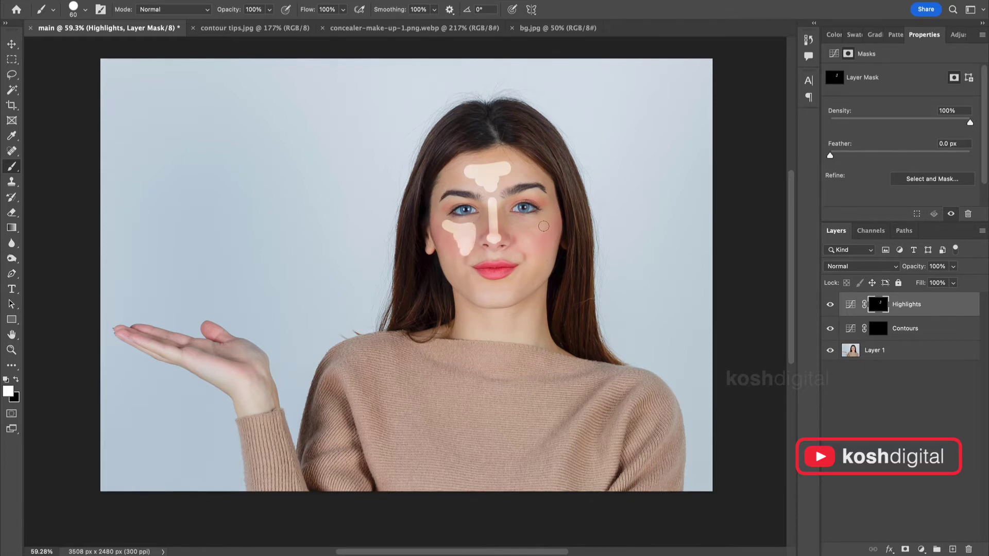
mouse_move(545, 220)
left_mouse_down()
mouse_move(511, 229)
mouse_move(526, 253)
mouse_move(529, 233)
left_mouse_up()
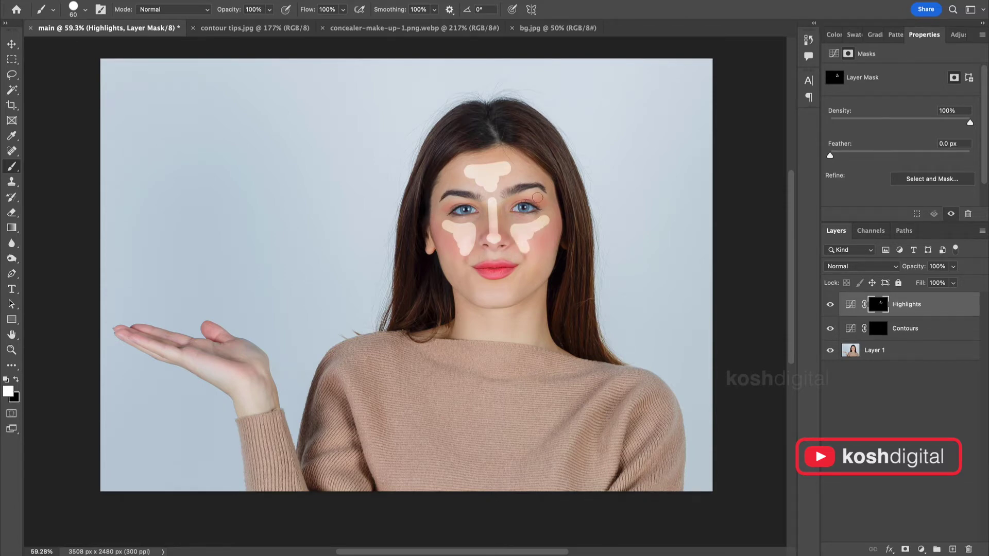
mouse_move(531, 191)
left_mouse_down()
mouse_move(546, 196)
mouse_move(531, 196)
left_mouse_up()
left_click_drag(452, 199, 437, 206)
Step: Paint highlights on the chin, mouth corners, above the upper lip, the neck centre and both outer lower cheeks
mouse_move(489, 294)
left_mouse_down()
mouse_move(508, 291)
mouse_move(496, 290)
left_mouse_up()
key("bracketright")
key("bracketright")
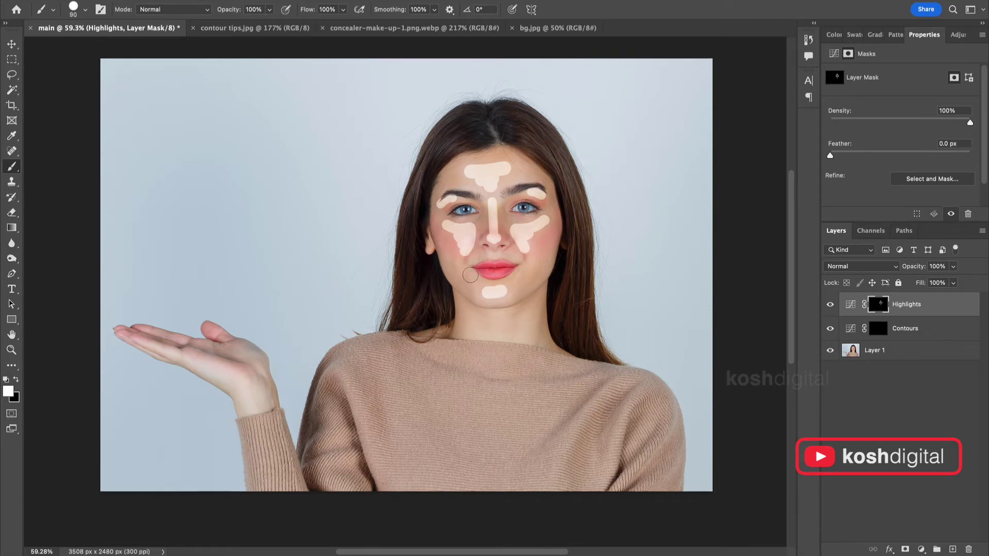
key("bracketleft")
key("bracketleft")
left_click_drag(469, 272, 520, 275)
mouse_move(485, 313)
left_mouse_down()
mouse_move(509, 315)
mouse_move(493, 329)
mouse_move(490, 322)
mouse_move(497, 337)
mouse_move(500, 320)
left_mouse_up()
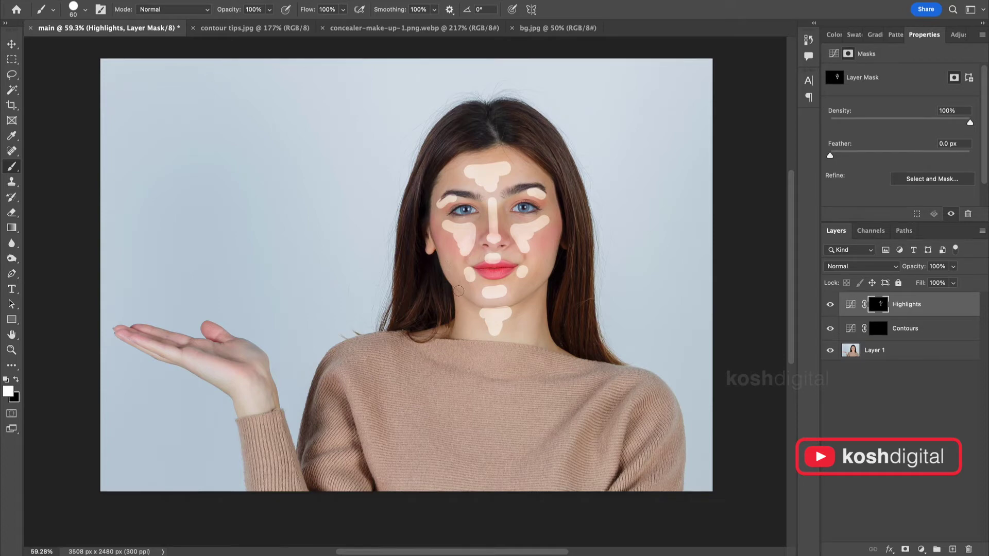
left_click_drag(442, 256, 452, 268)
left_click_drag(548, 260, 556, 246)
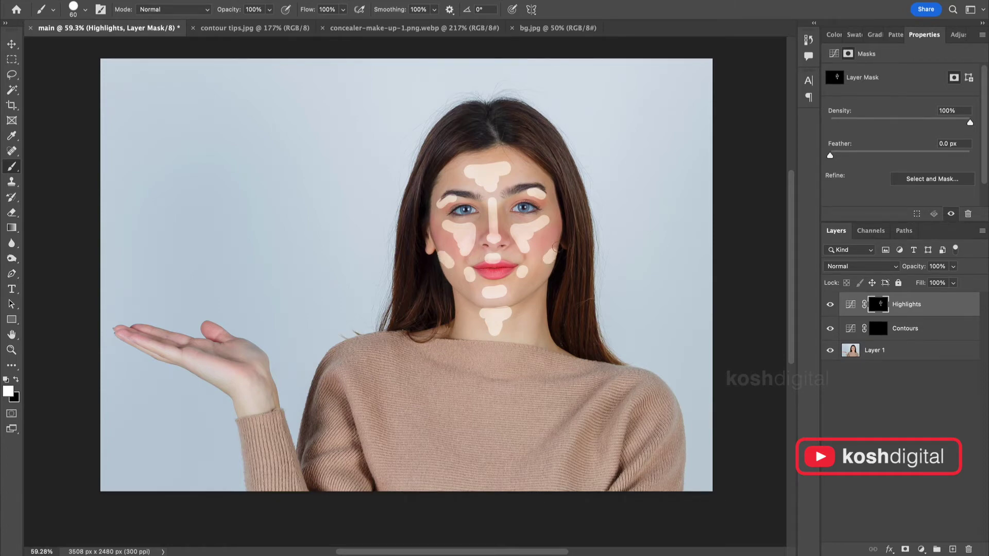
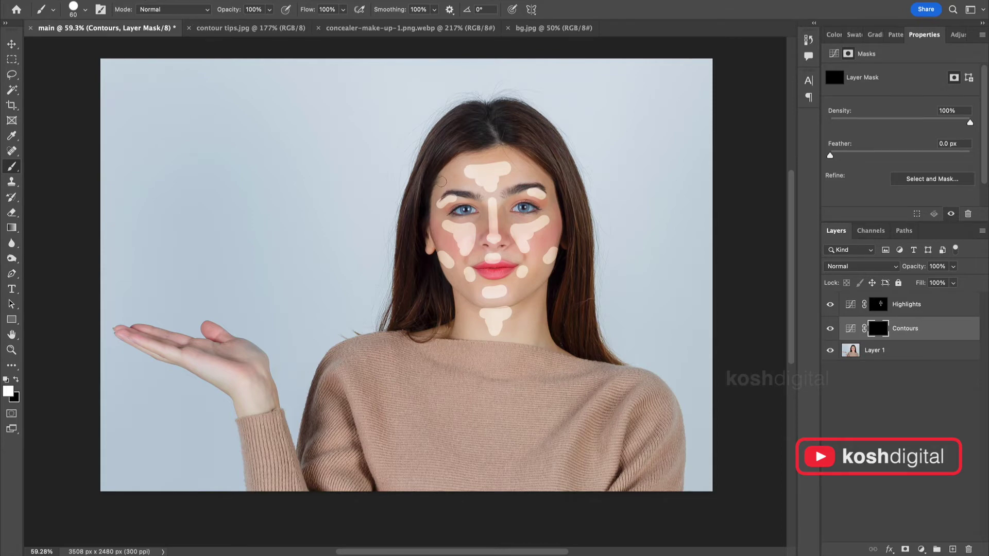
Step: Paint white on the Contours mask along the hairline, temples, cheekbones and both sides of the jawline
mouse_move(441, 182)
left_mouse_down()
mouse_move(472, 153)
mouse_move(512, 151)
mouse_move(551, 173)
mouse_move(560, 204)
left_mouse_up()
mouse_move(431, 185)
left_mouse_down()
mouse_move(440, 265)
mouse_move(475, 302)
left_mouse_up()
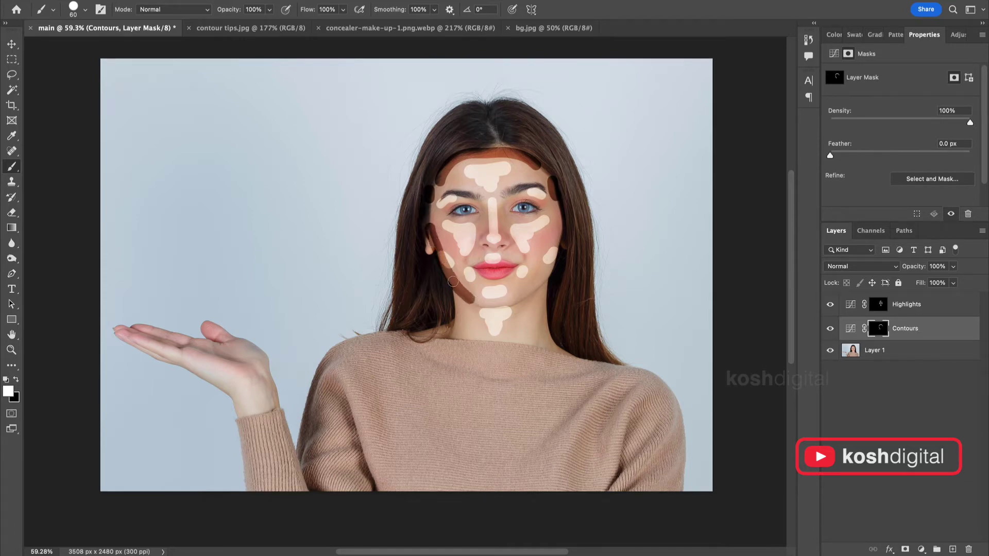
mouse_move(447, 261)
left_mouse_down()
mouse_move(466, 267)
mouse_move(446, 256)
left_mouse_up()
mouse_move(536, 266)
left_mouse_down()
mouse_move(556, 248)
mouse_move(562, 224)
mouse_move(554, 261)
mouse_move(515, 301)
left_mouse_up()
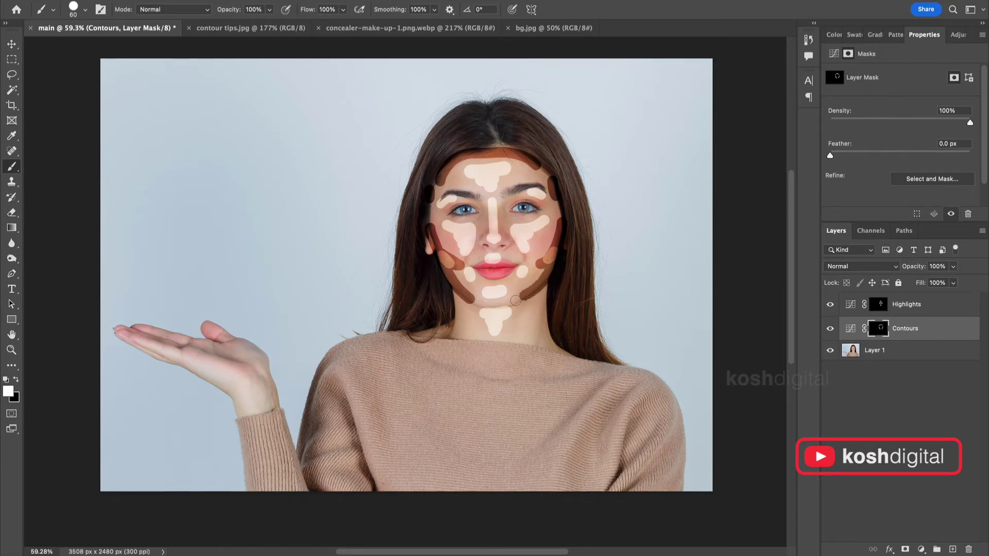
Step: Paint contour lines along both sides of the nose and both sides of the neck with a 35 px brush
key("bracketleft")
key("bracketleft")
key("bracketleft")
left_click_drag(484, 211, 478, 241)
left_click_drag(501, 209, 508, 238)
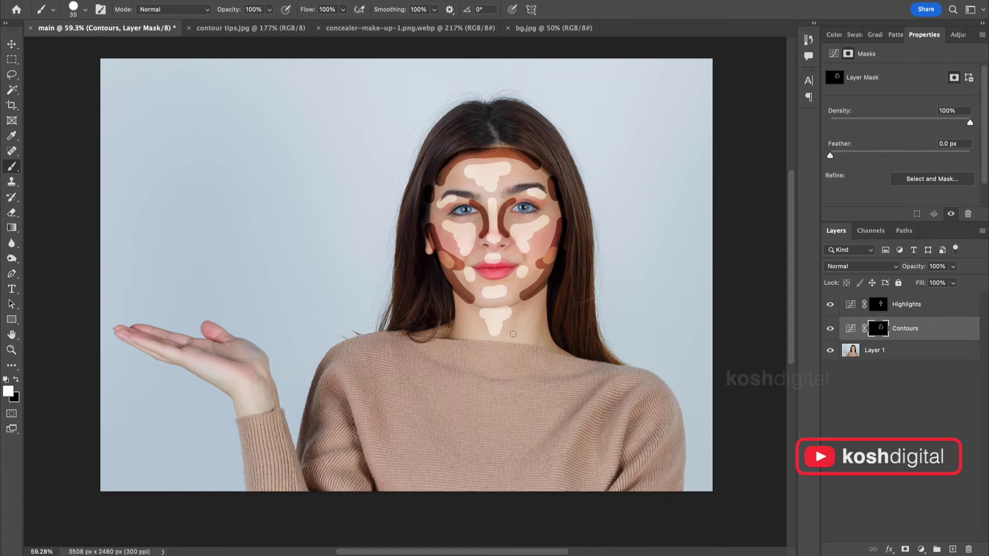
left_click_drag(524, 308, 515, 341)
left_click_drag(473, 314, 489, 348)
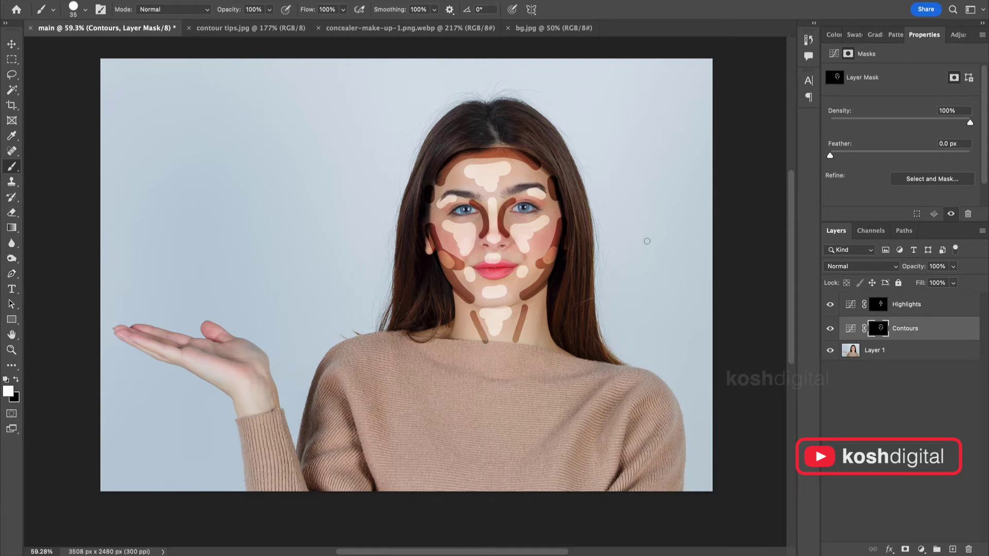
Step: Feather the Highlights layer mask by about 26 px to blend the painted highlights
left_click(878, 306)
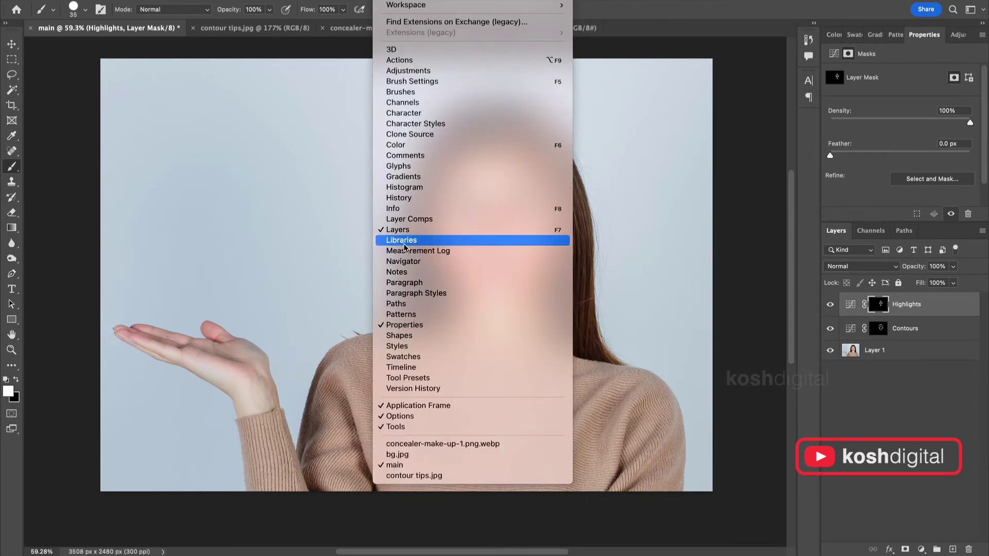
left_click(864, 171)
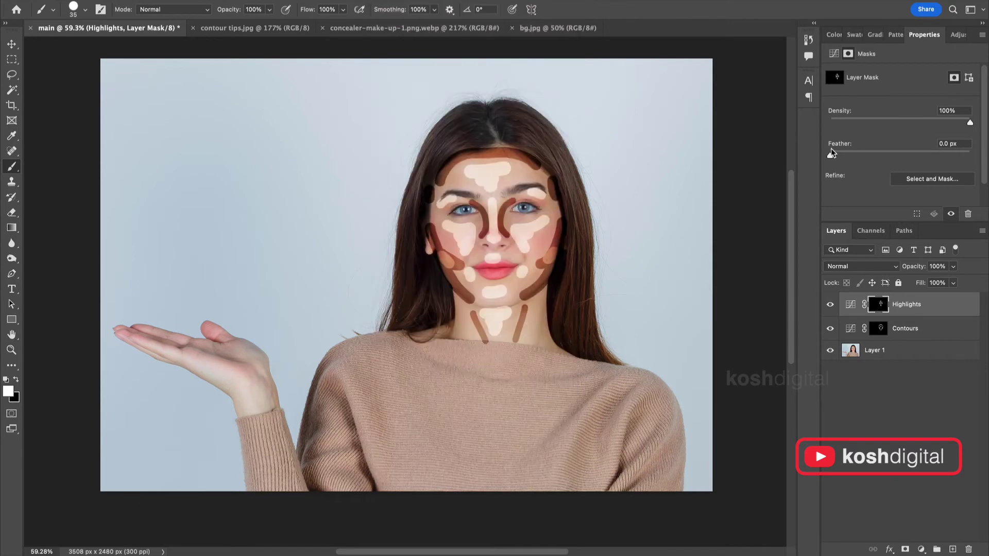
left_click_drag(833, 155, 894, 157)
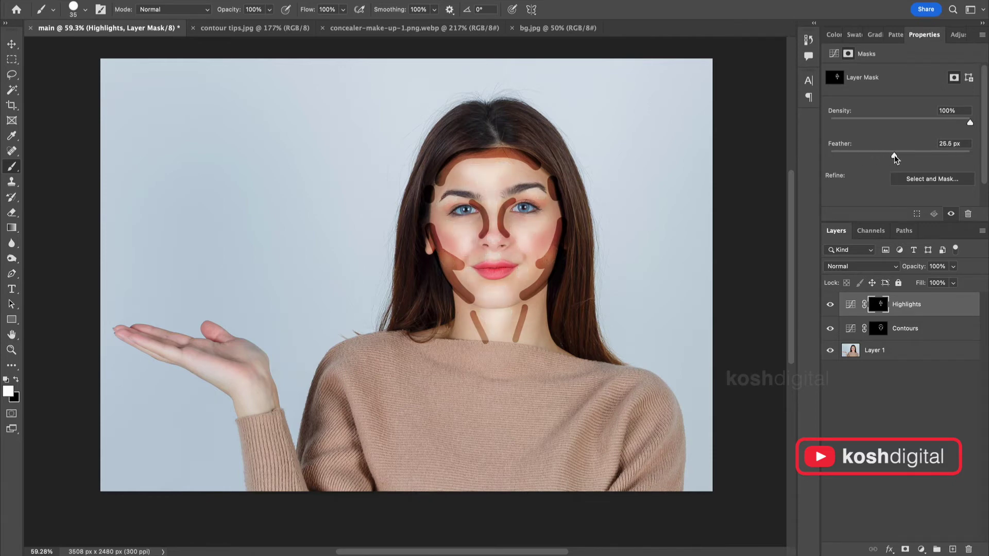
Step: Feather the Contours layer mask by 64.2 px to blend the dark strokes
left_click(880, 329)
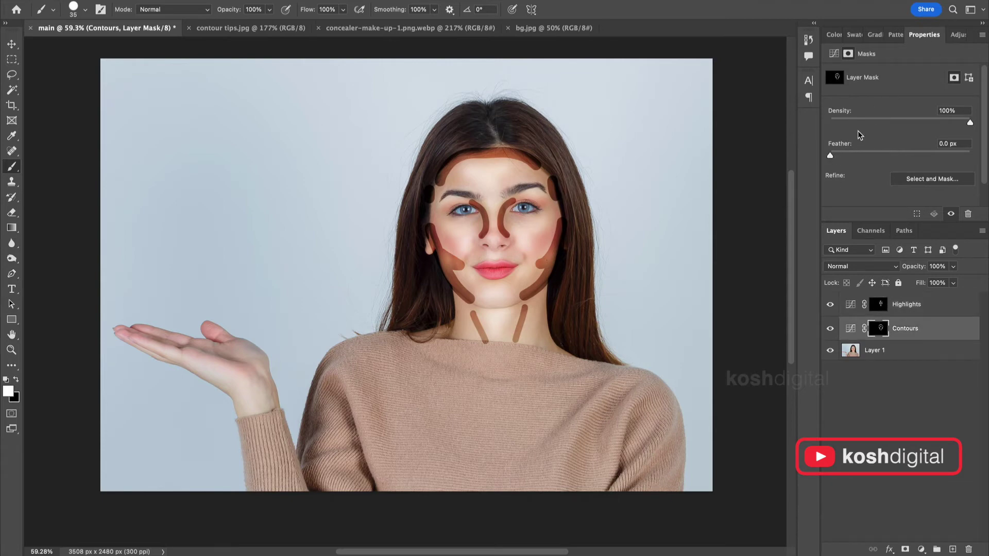
left_click_drag(849, 160, 901, 157)
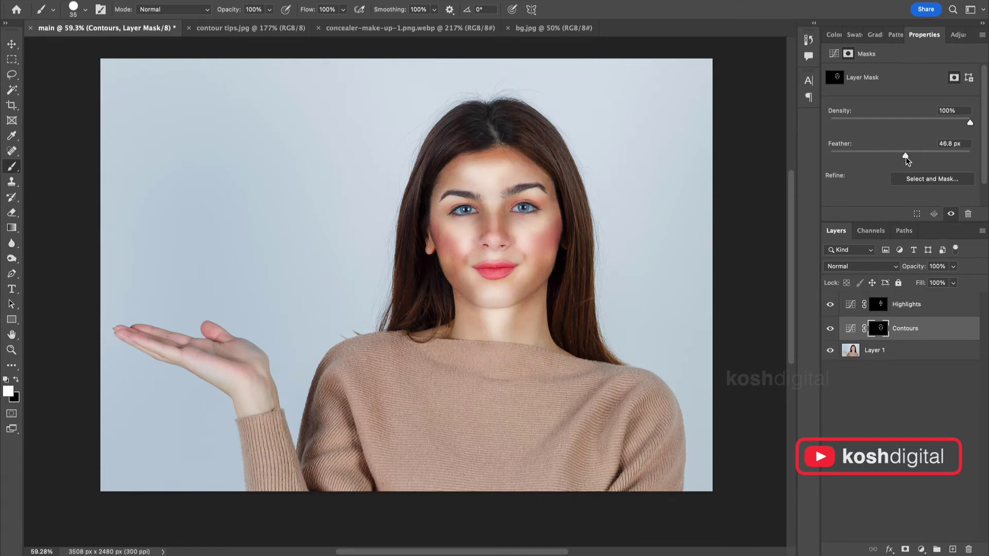
left_click_drag(907, 157, 911, 158)
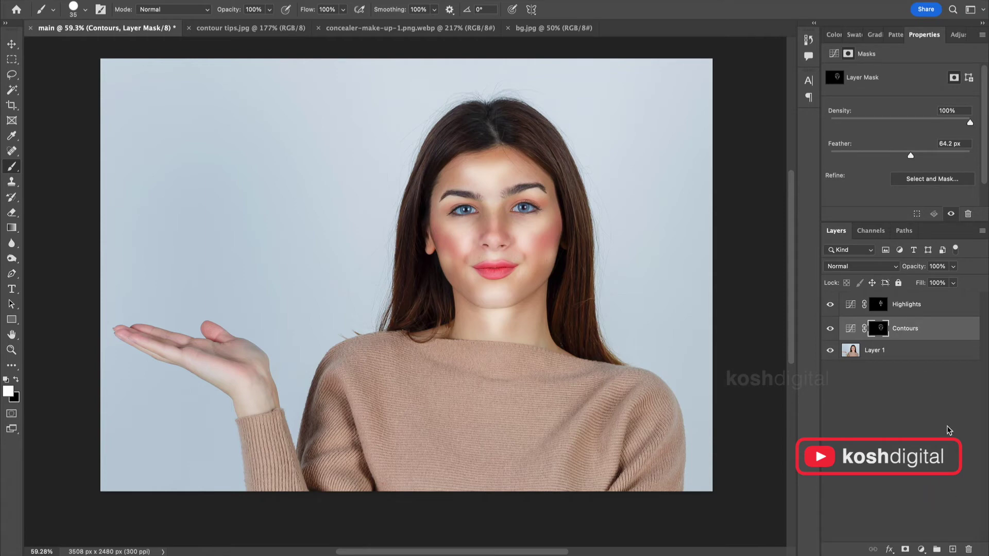
Step: Group the Highlights and Contours adjustment layers together and compare the face with the group hidden and shown
left_click(945, 307, "shift")
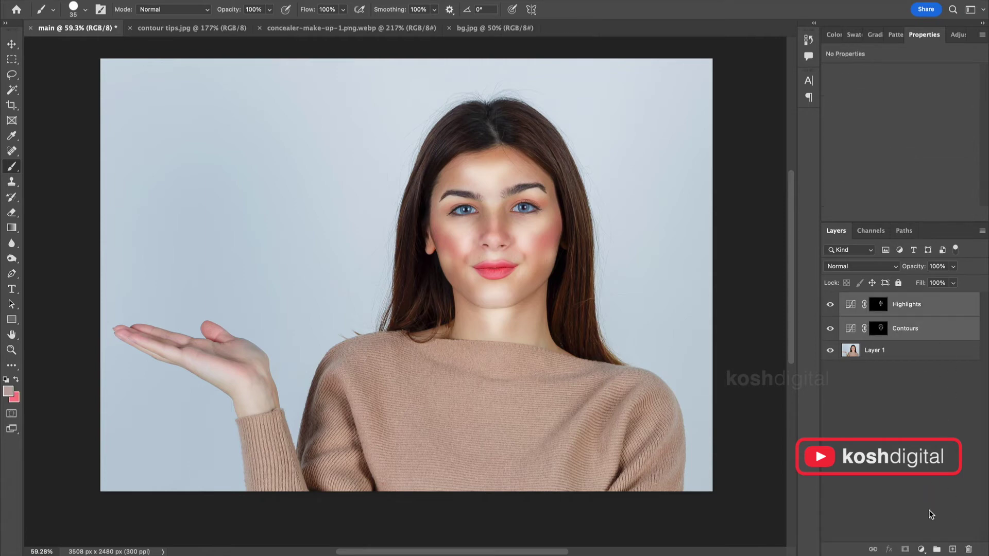
left_click(937, 549)
left_click(830, 299)
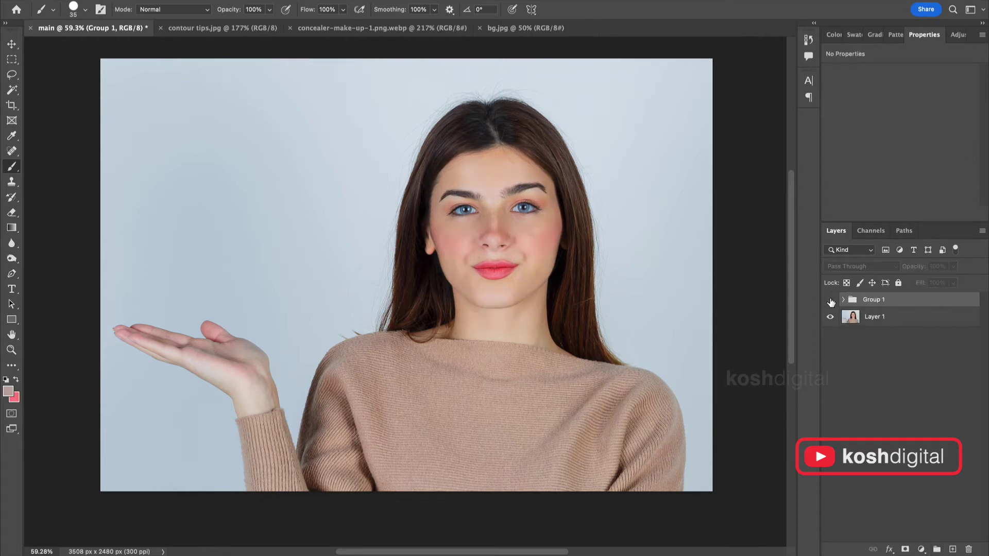
left_click(831, 301)
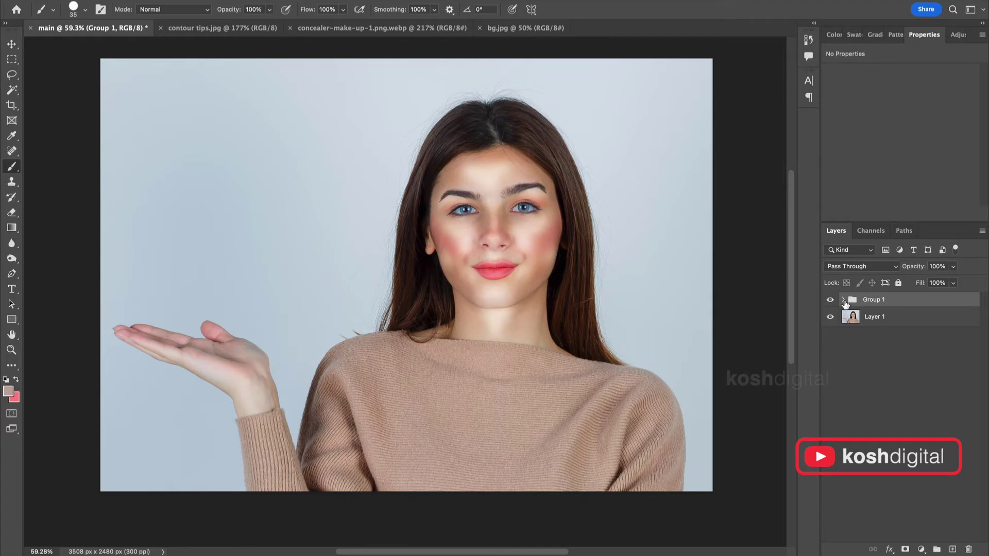
Step: Fine-tune the Contours curve inside Group 1 by shifting its midpoint slightly
left_click(844, 299)
left_click(860, 344)
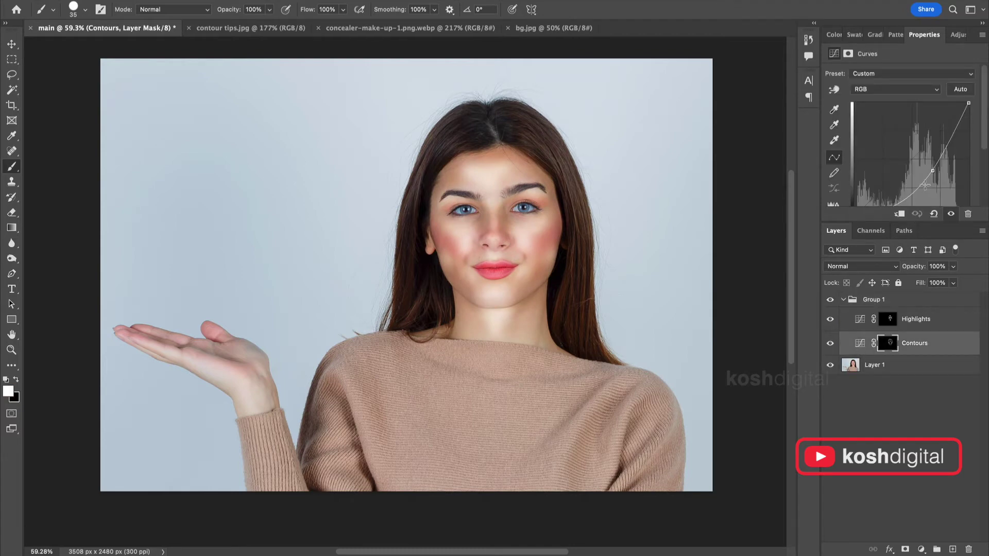
left_click_drag(932, 170, 927, 165)
Step: Paint black on the Highlights mask from the jaw up to the outer cheek on the image's right side
left_click(888, 320)
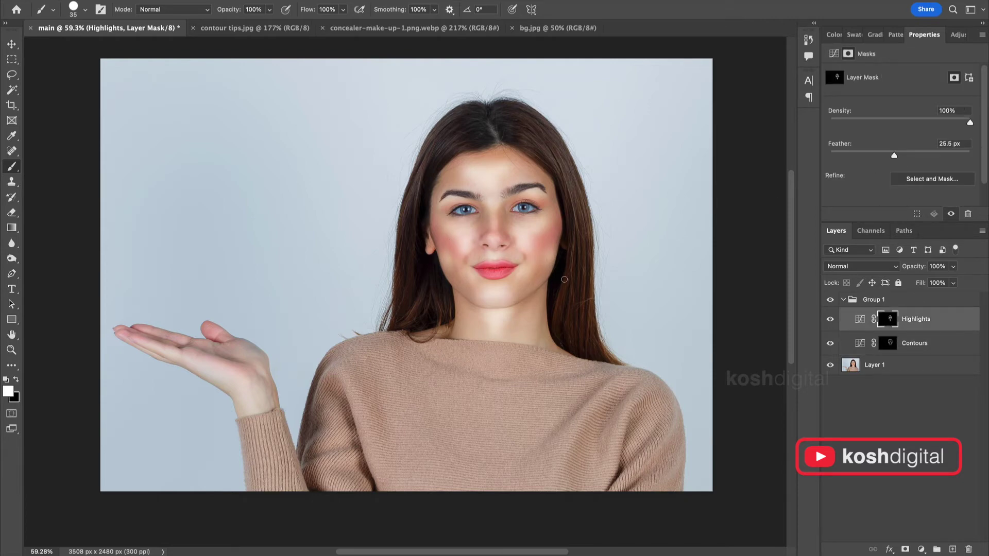
key("x")
left_click_drag(546, 270, 555, 235)
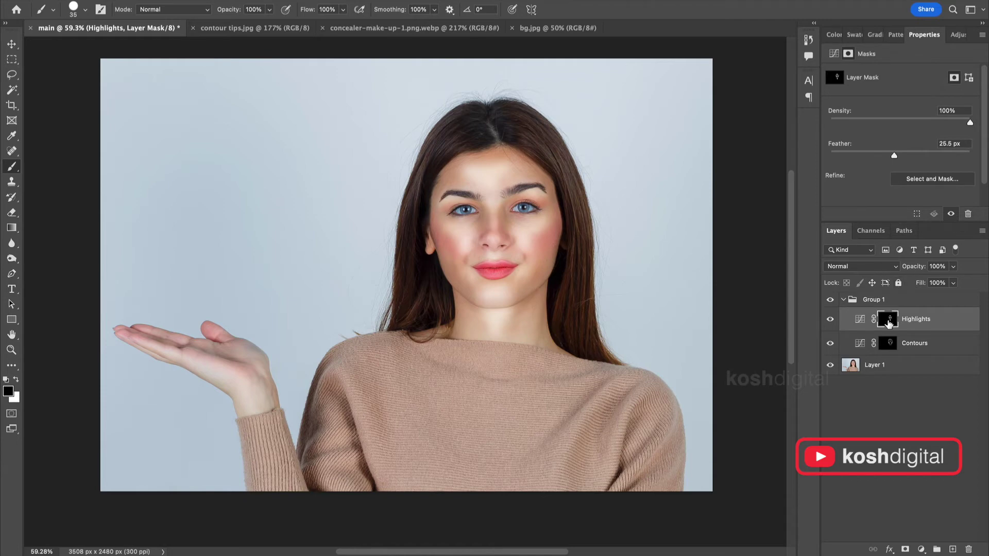
Step: Restore white as the foreground color and readjust the midpoint of the Contours curve to refine the shading
left_click(840, 343)
key("x")
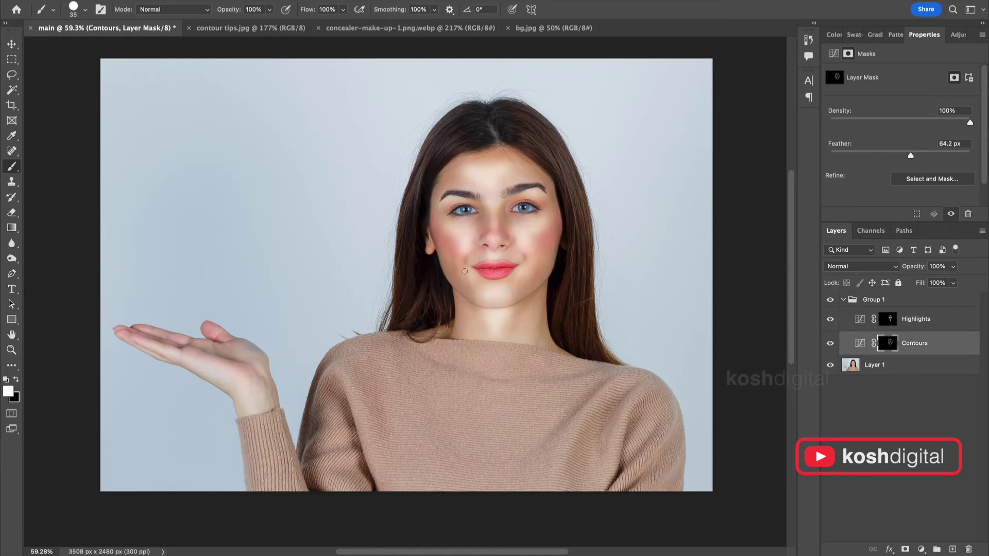
left_click(860, 344)
left_click_drag(929, 170, 908, 153)
Step: Set the Highlights mask feather to 28.8 px and compare the face with Group 1 hidden and shown
left_click(887, 343)
left_click(888, 320)
left_click_drag(895, 156, 895, 155)
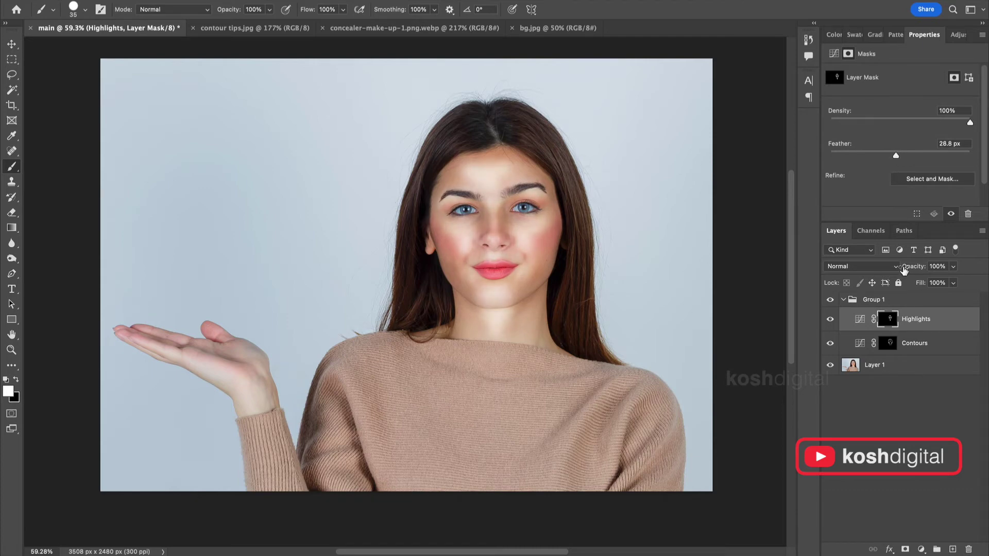
left_click(830, 300)
left_click(830, 301)
left_click(831, 300)
left_click(831, 301)
Step: Raise the Highlights mask feather to 49.0 px, comparing the face with Group 1 hidden and shown
left_click_drag(896, 157, 901, 157)
left_click(830, 301)
left_click(830, 301)
left_click(830, 300)
left_click(830, 300)
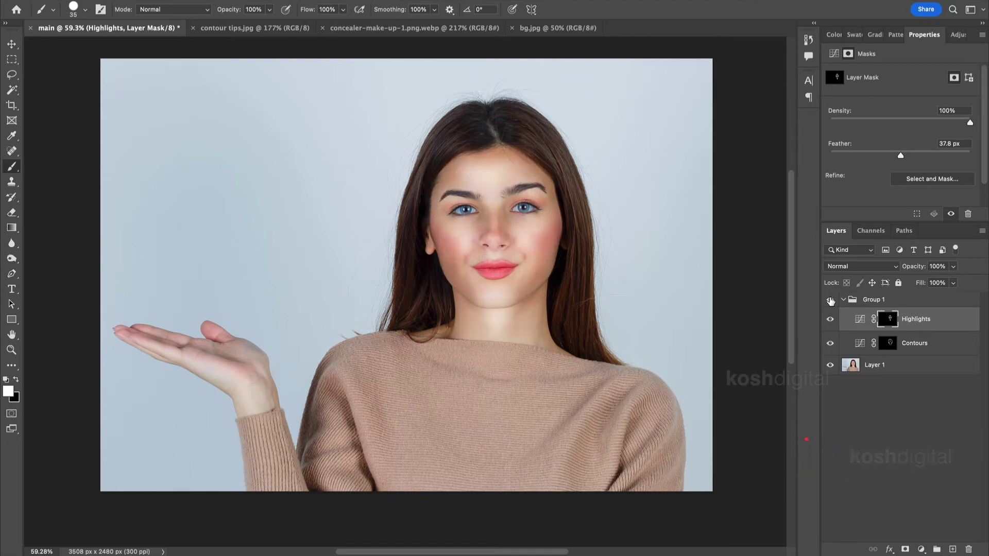
left_click_drag(901, 155, 907, 155)
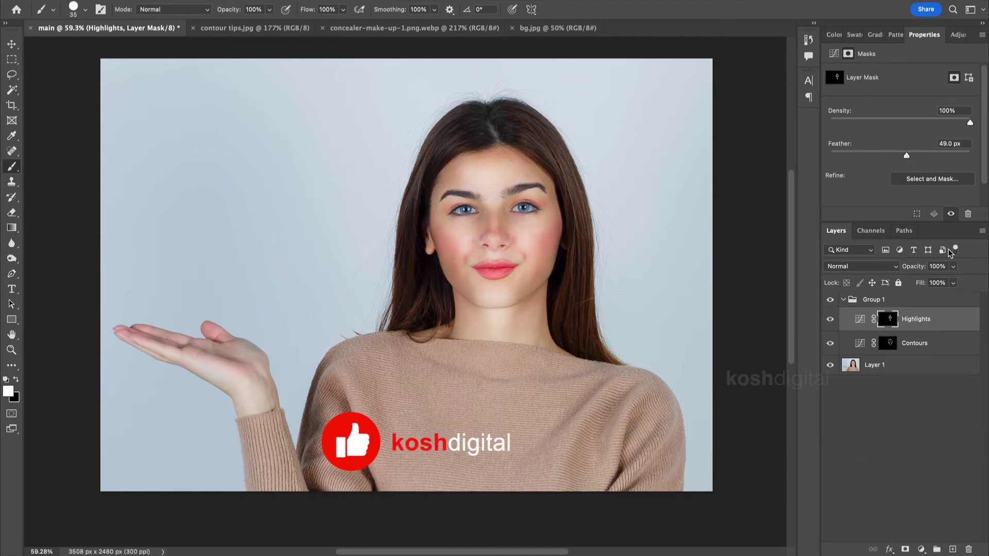
left_click(830, 300)
left_click(830, 300)
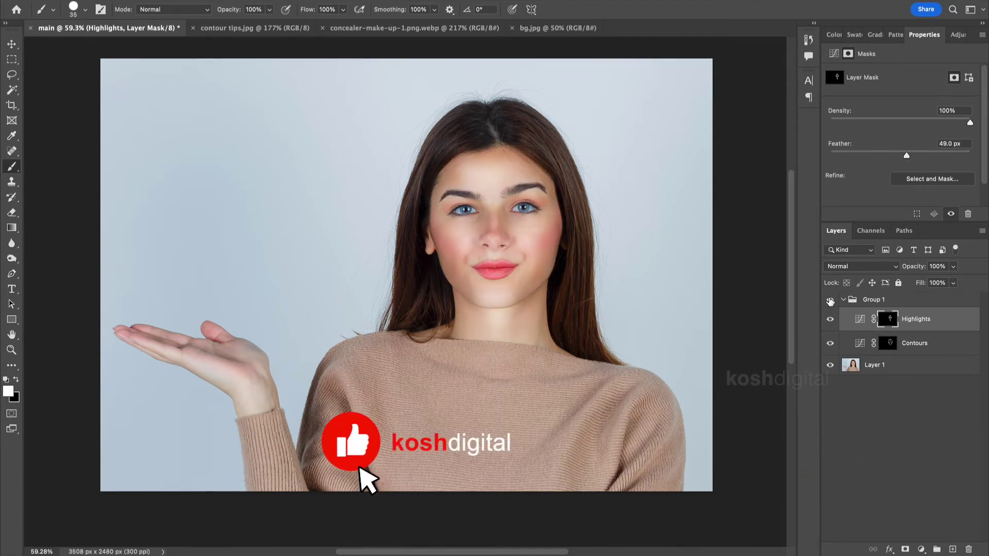
Step: Cut the woman out of Layer 1 using Select Subject in Select and Mask, with Decontaminate Colors and output to a New Layer with Layer Mask
left_click(843, 300)
left_click(927, 318)
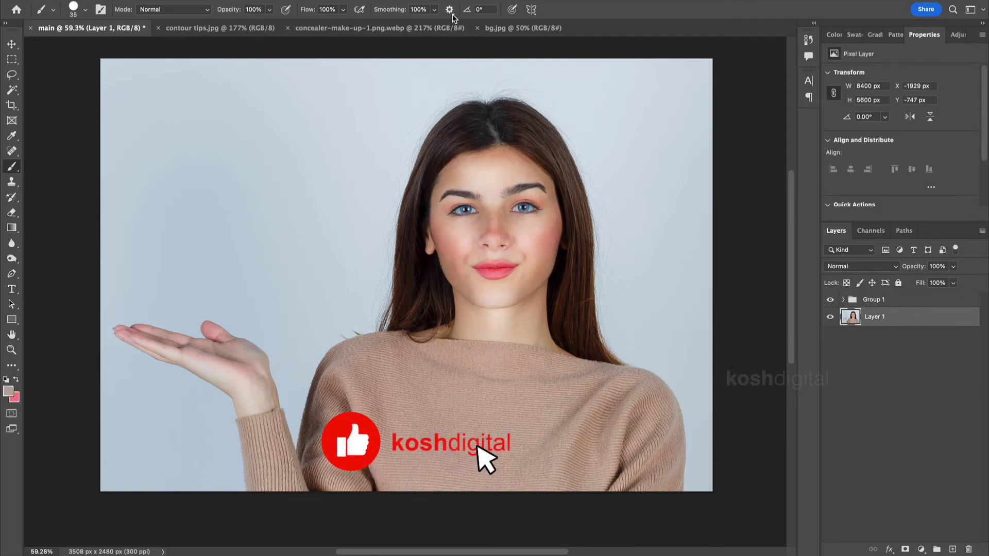
key("w")
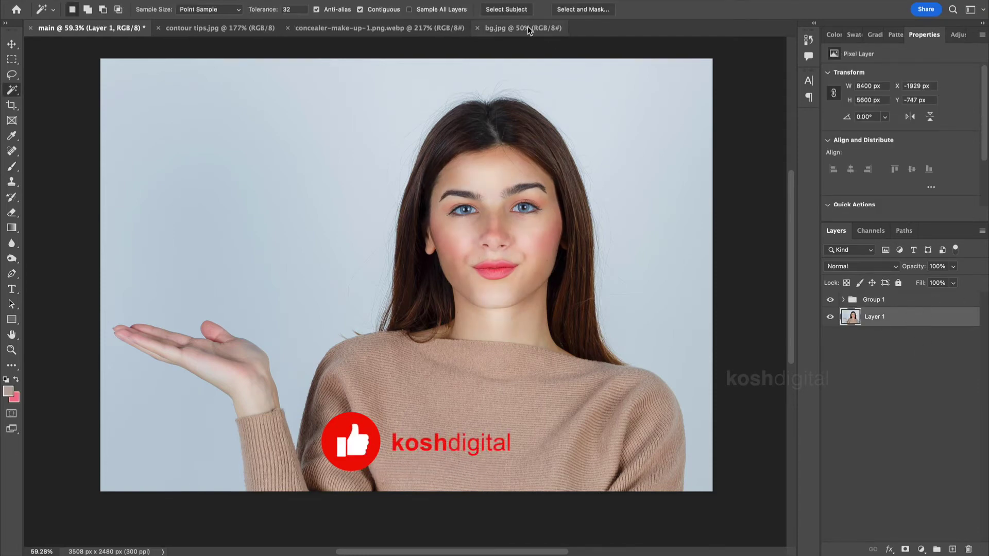
left_click(569, 11)
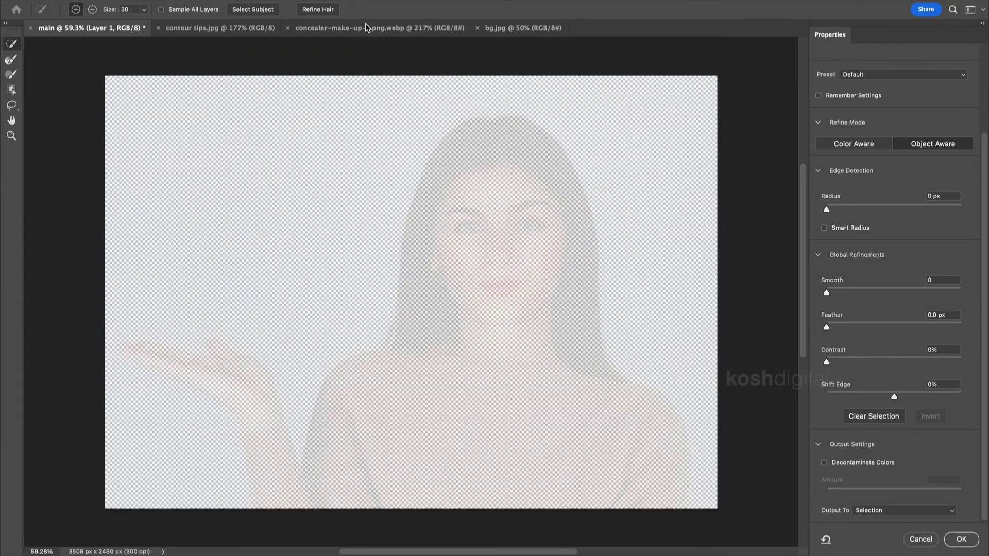
left_click(248, 9)
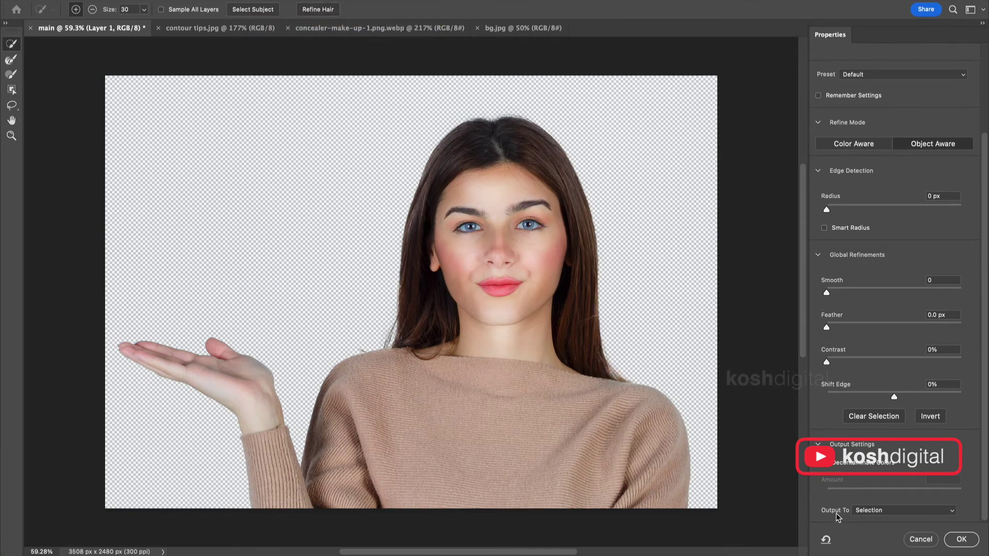
left_click(825, 465)
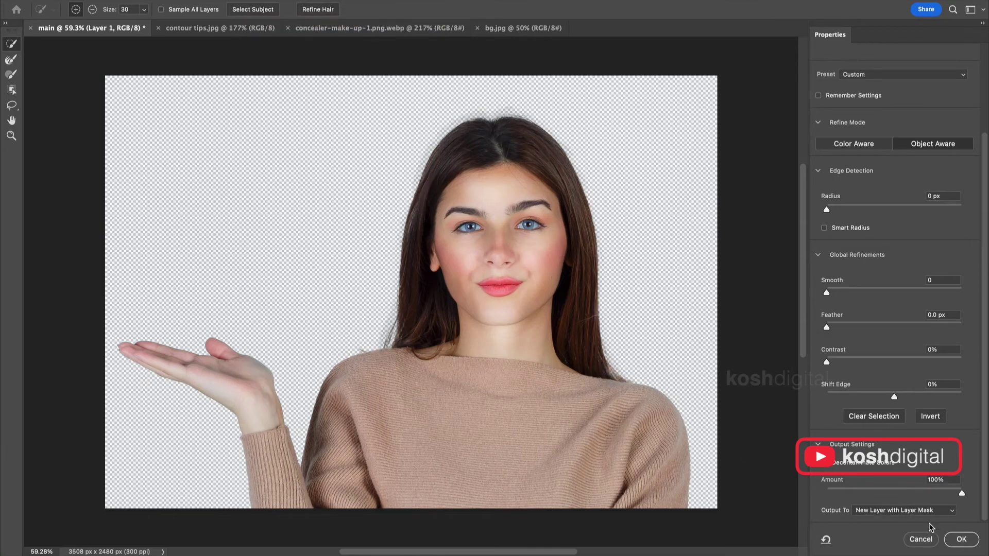
left_click(960, 539)
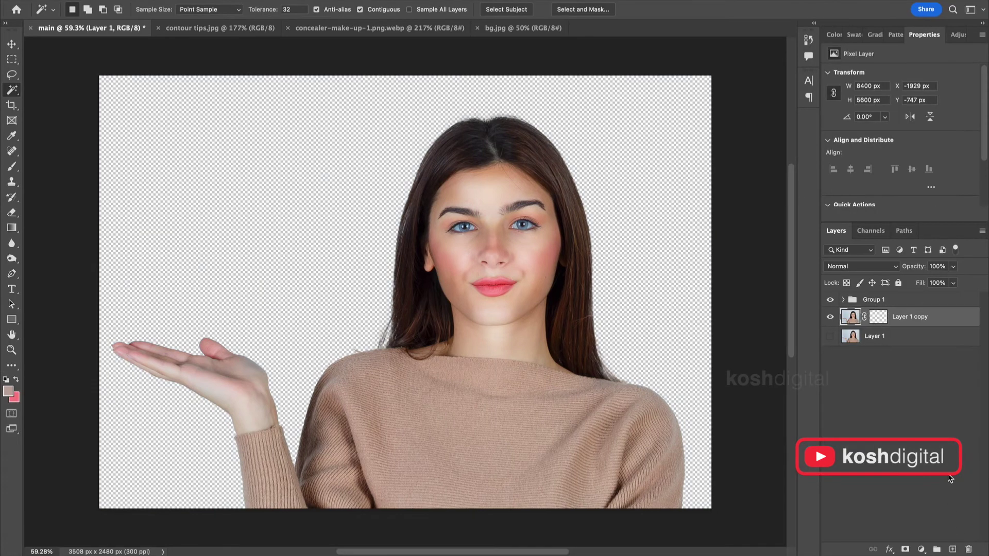
Step: Duplicate the background layer of bg.jpg into the main document, between the cutout layer and Layer 1
left_click(908, 342)
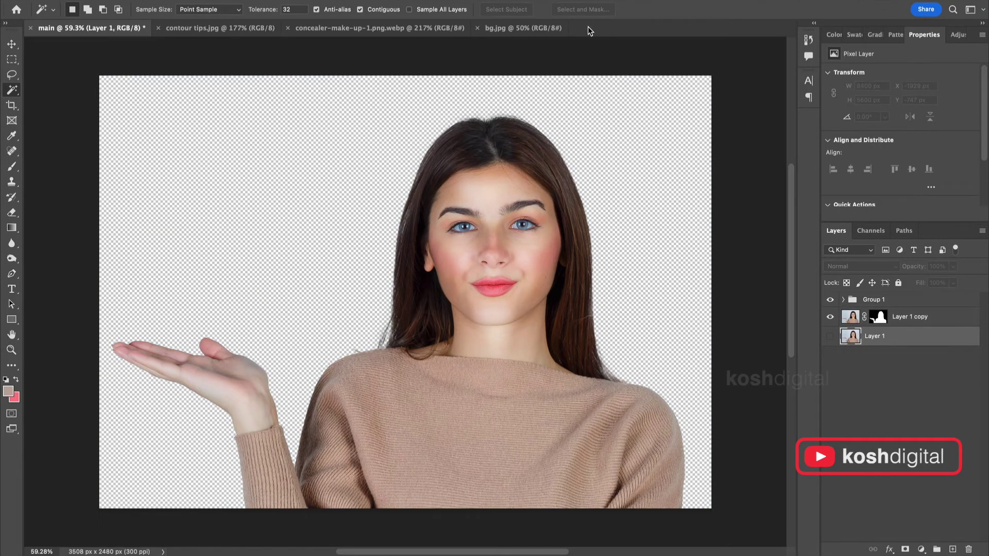
left_click(510, 29)
right_click(909, 304)
left_click(874, 328)
left_click(458, 269)
left_click(441, 284)
left_click(599, 230)
left_click(81, 32)
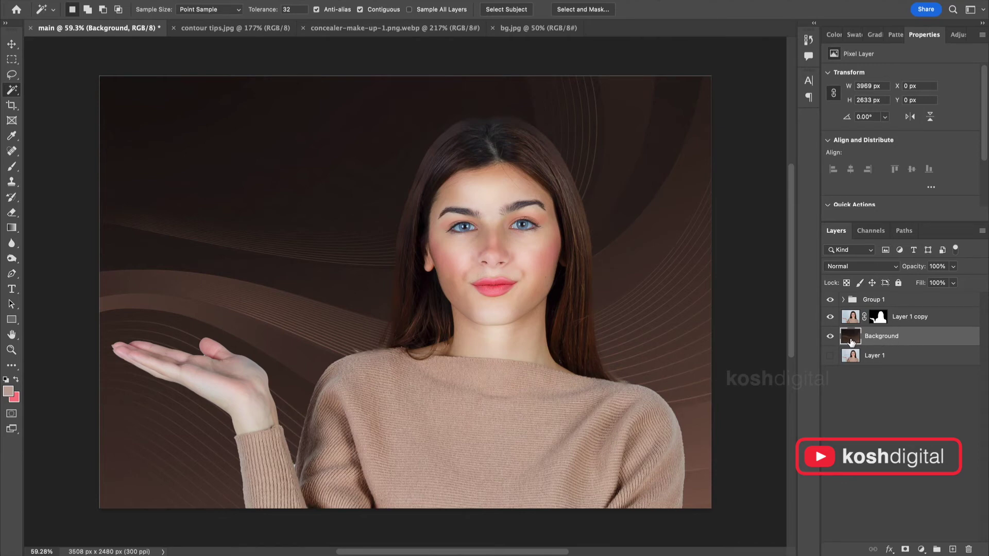
Step: Adjust the Levels of the Layer 1 copy image to midtones 0.92 and white input 234, and compare it with and without Group 1
left_click(852, 319)
key("ctrl+l")
left_click_drag(704, 165, 709, 163)
left_click_drag(780, 163, 768, 162)
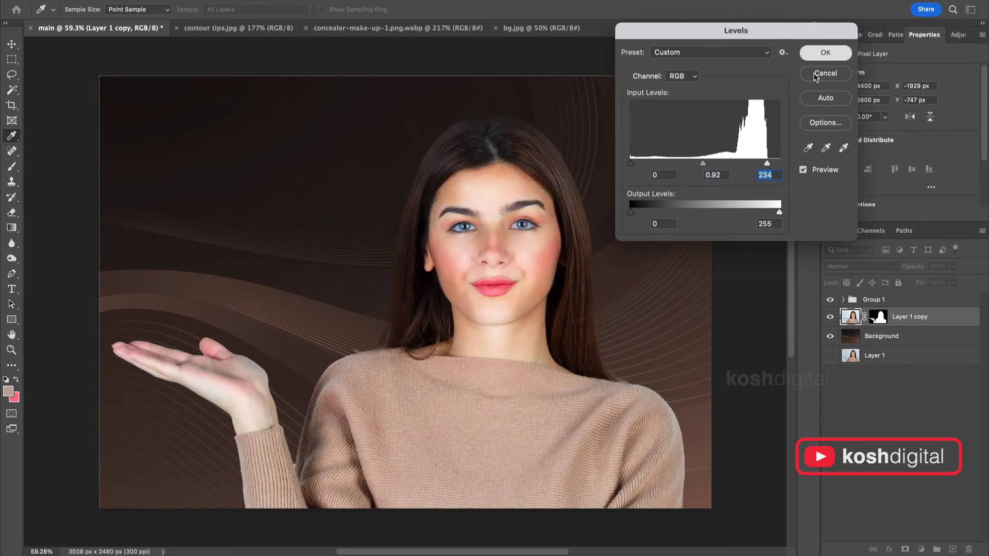
left_click(815, 76)
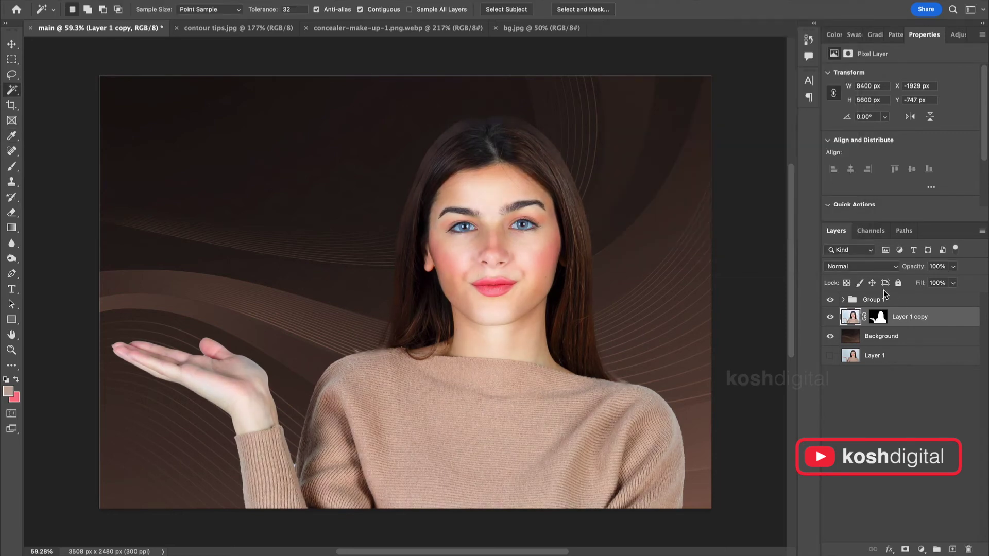
left_click(831, 301)
left_click(830, 301)
left_click(831, 301)
Step: Add a text box above the open hand reading "FLAT 50% OFF" on three lines, on top of Group 1
left_click(917, 303)
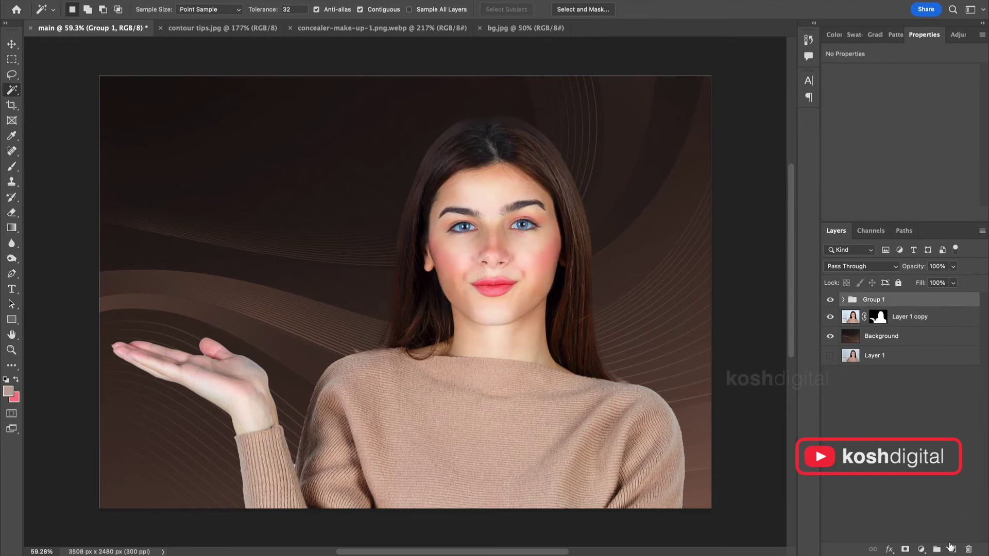
key("t")
left_click_drag(117, 116, 359, 335)
key("BackSpace")
type("FLAT")
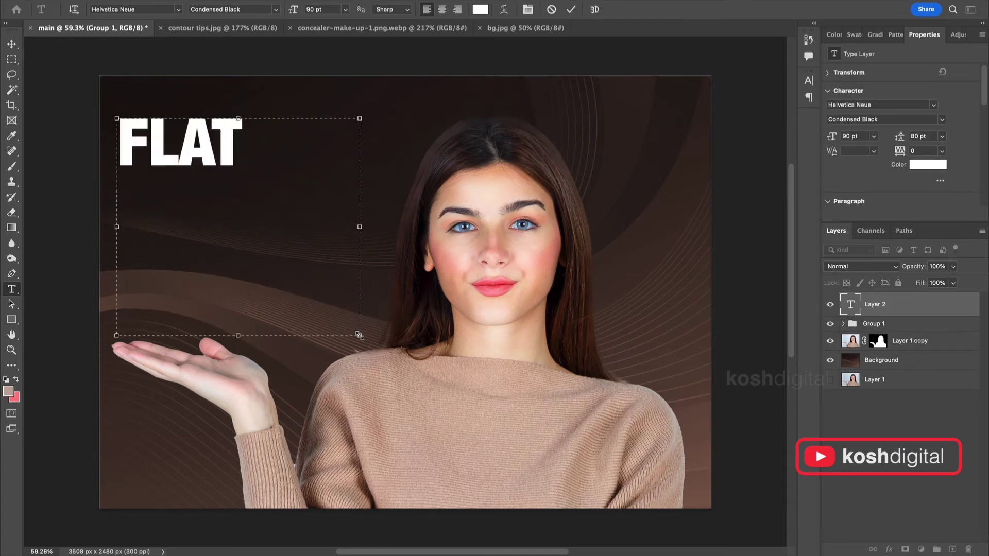
key("Return")
type("50")
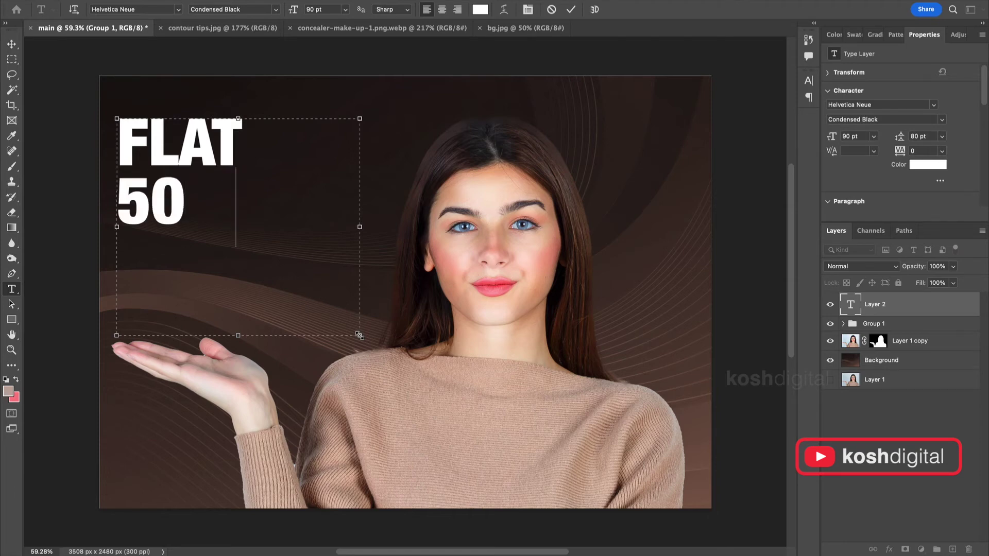
type("%")
key("Return")
type("OFF")
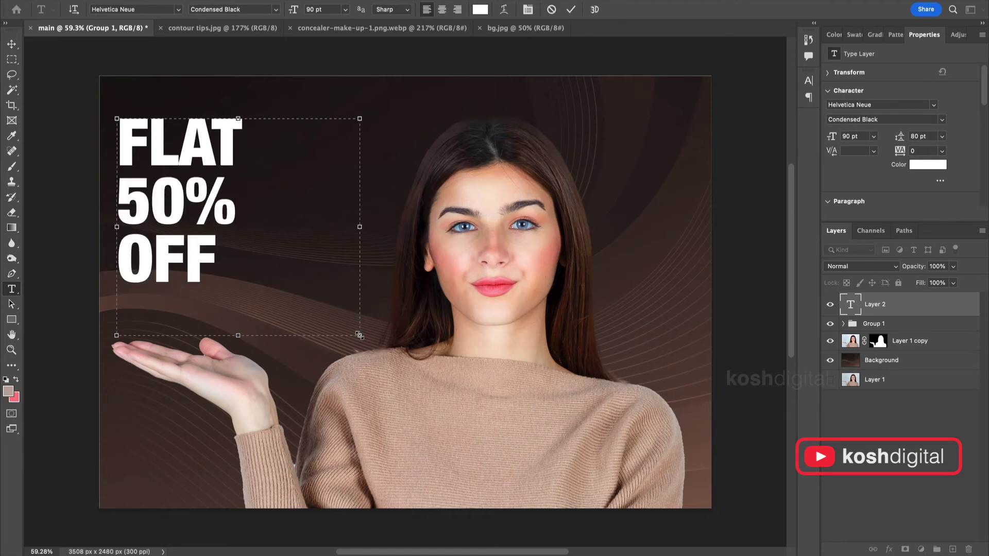
Step: Move the "FLAT 50% OFF" text down onto the open palm and skew it vertically so its lines slope down to the right
left_click(11, 43)
left_click_drag(130, 168, 168, 245)
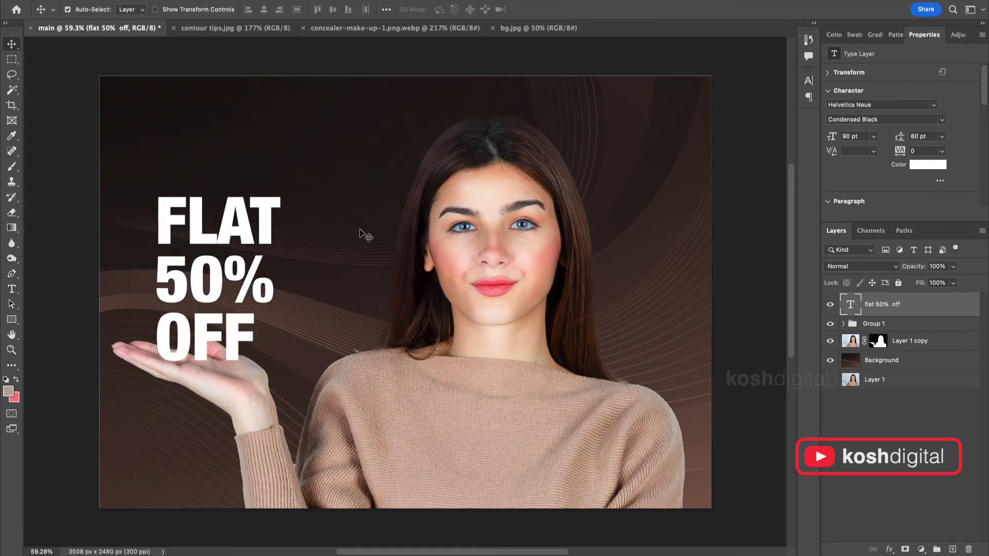
key("ctrl+t")
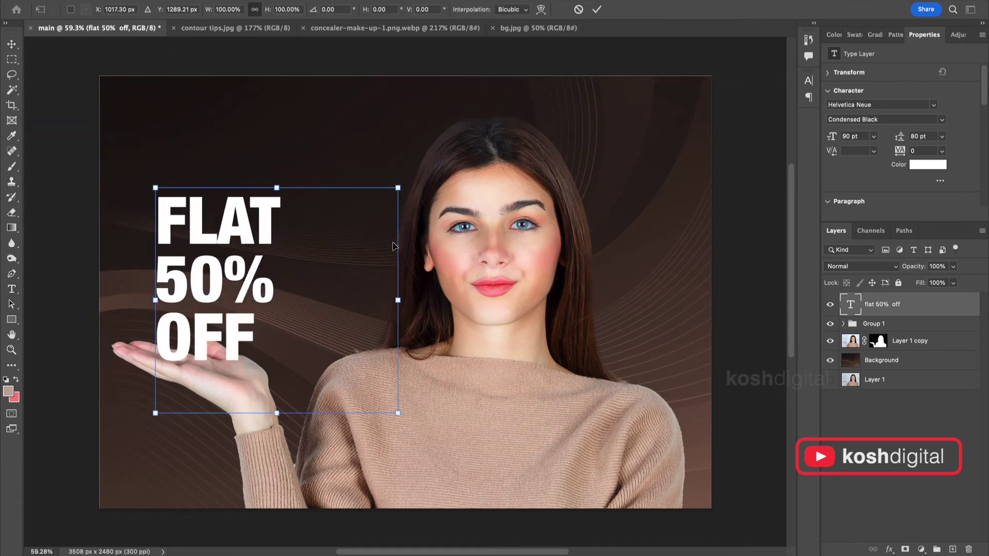
right_click(393, 246)
left_click(419, 293)
left_click_drag(400, 301, 400, 326)
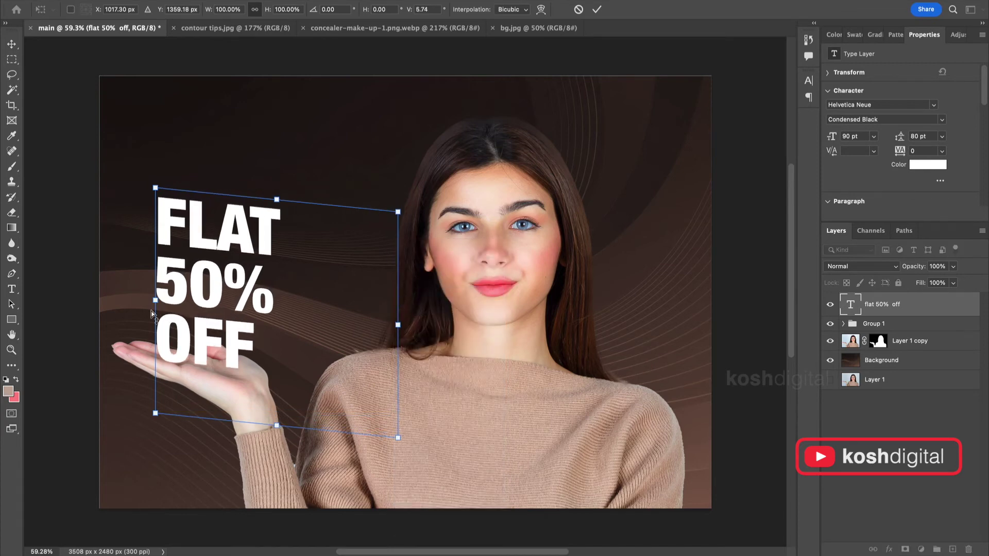
left_click_drag(152, 301, 153, 289)
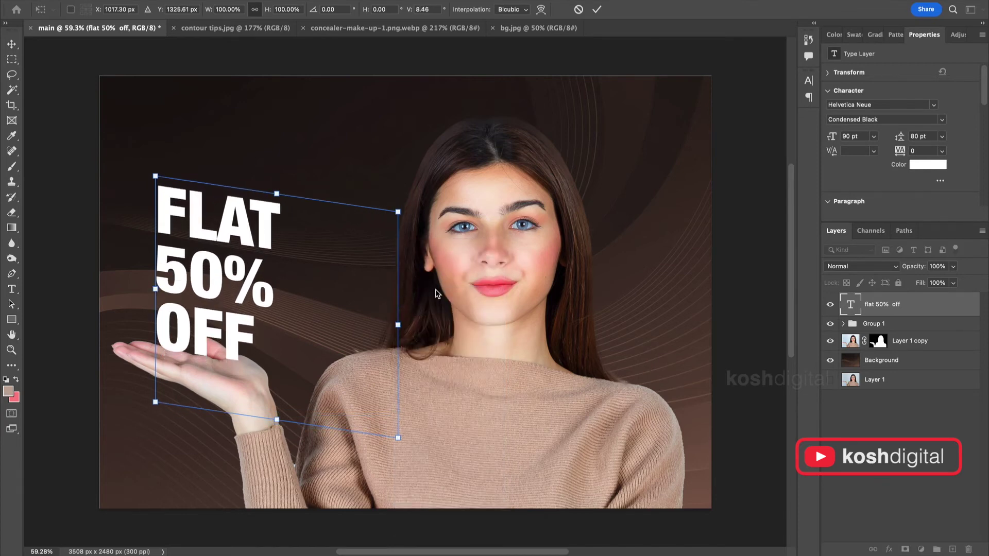
left_click_drag(399, 330, 398, 344)
key("Return")
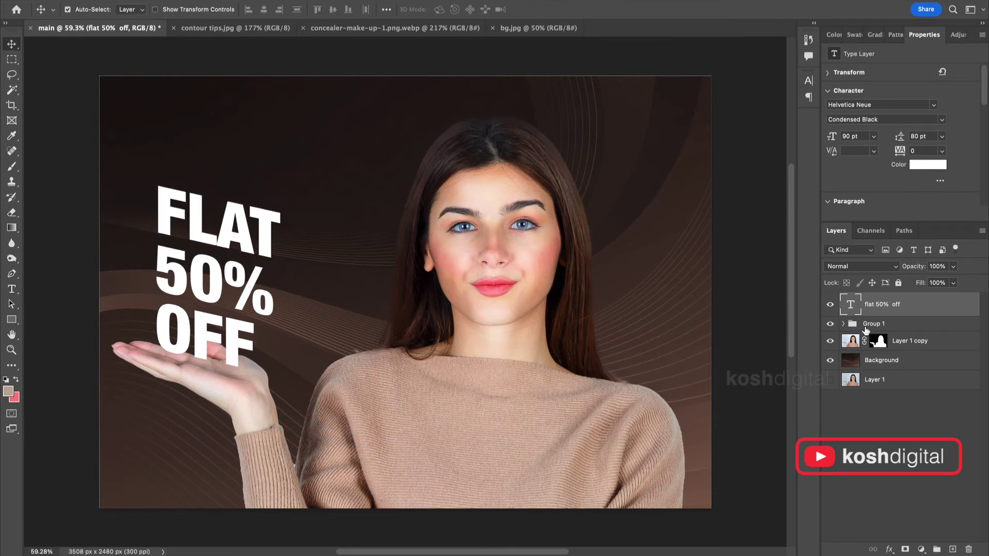
Step: Apply a black Multiply drop shadow at 36% opacity to the text and reposition the shadow on the canvas
double_click(953, 302)
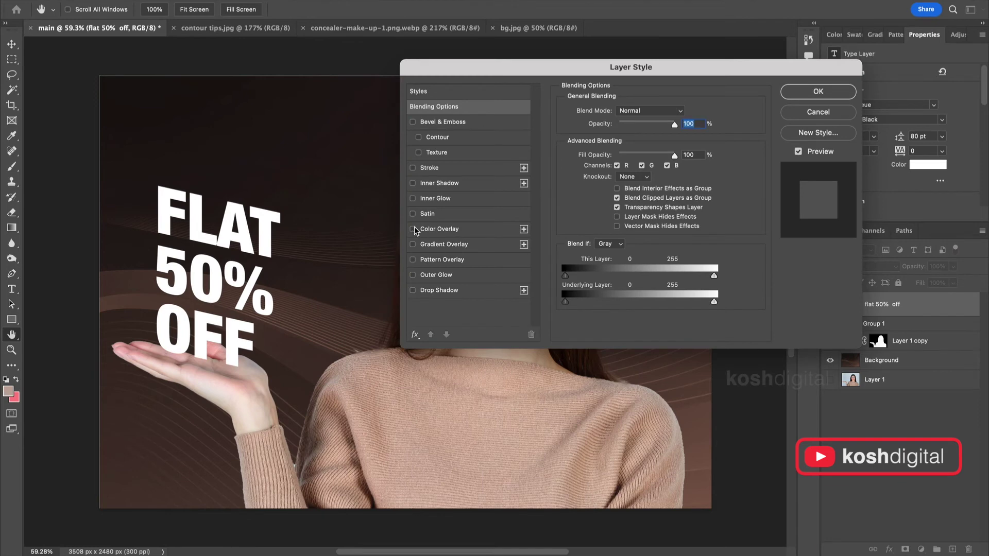
left_click(414, 291)
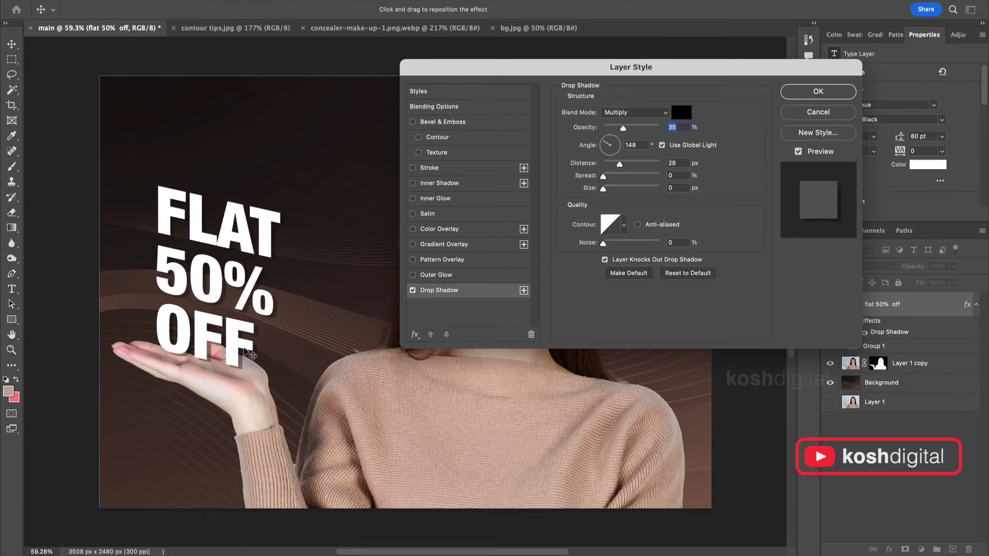
left_click_drag(237, 366, 241, 357)
left_click(839, 92)
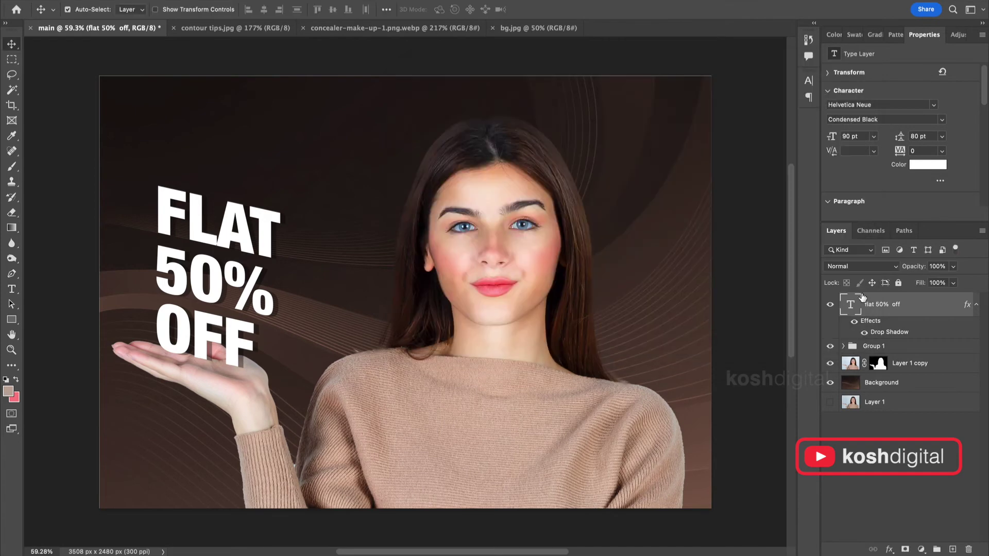
Step: Compare the finished design with the text layer and Group 1 hidden and shown, and select Layer 1
left_click(830, 305)
left_click(830, 305)
left_click(829, 347)
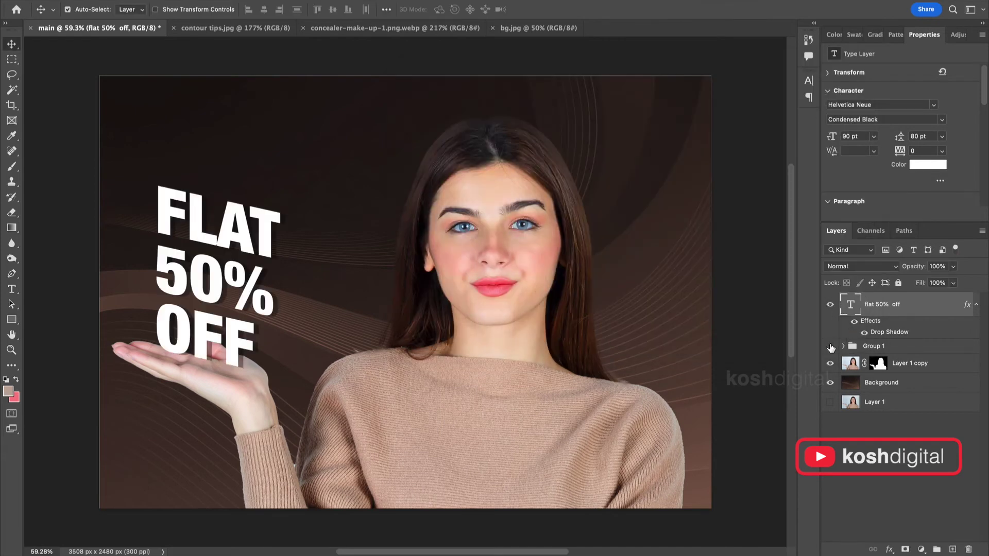
left_click(859, 403)
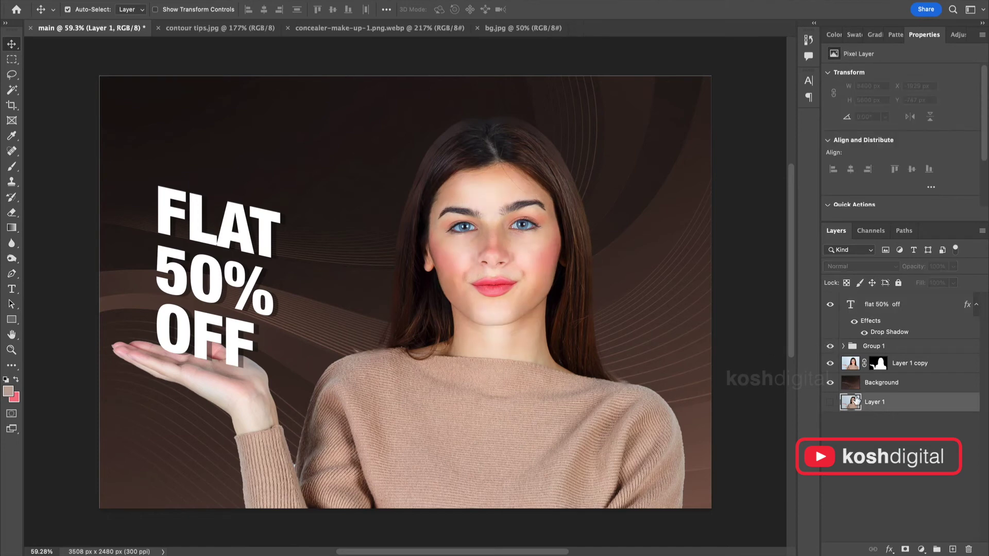
Step: Compare the portrait's face with Group 1 hidden and shown
left_click(830, 346)
left_click(830, 347)
left_click(831, 347)
left_click(831, 347)
Step: Slightly reduce the saturation of Layer 1 copy with a Hue/Saturation adjustment
left_click(849, 366)
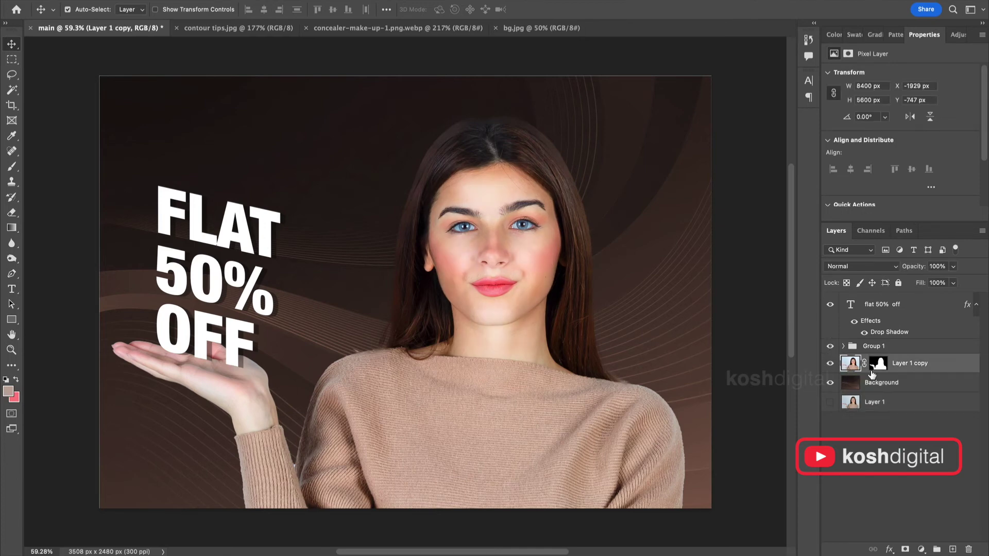
key("ctrl+u")
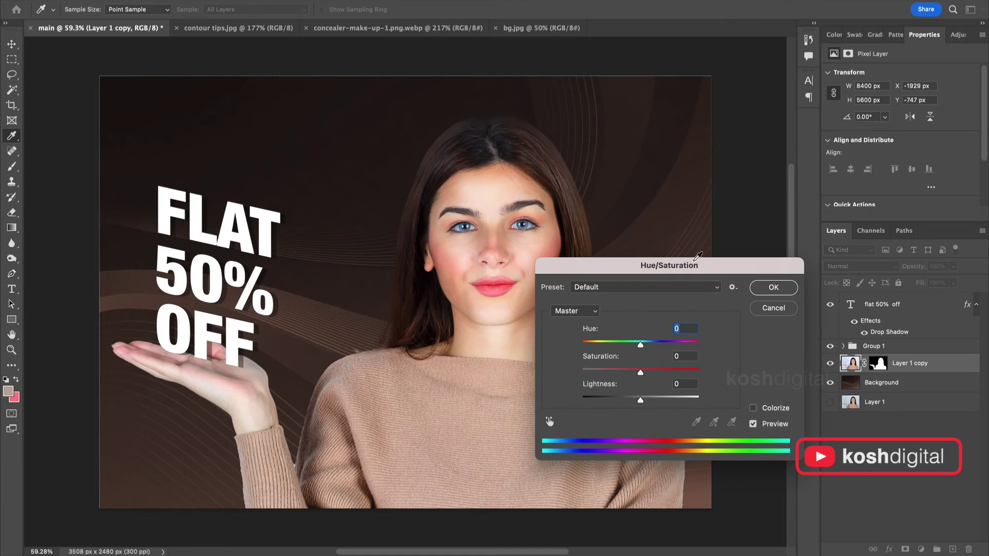
left_click_drag(697, 263, 799, 99)
left_click_drag(745, 206, 736, 205)
left_click(878, 120)
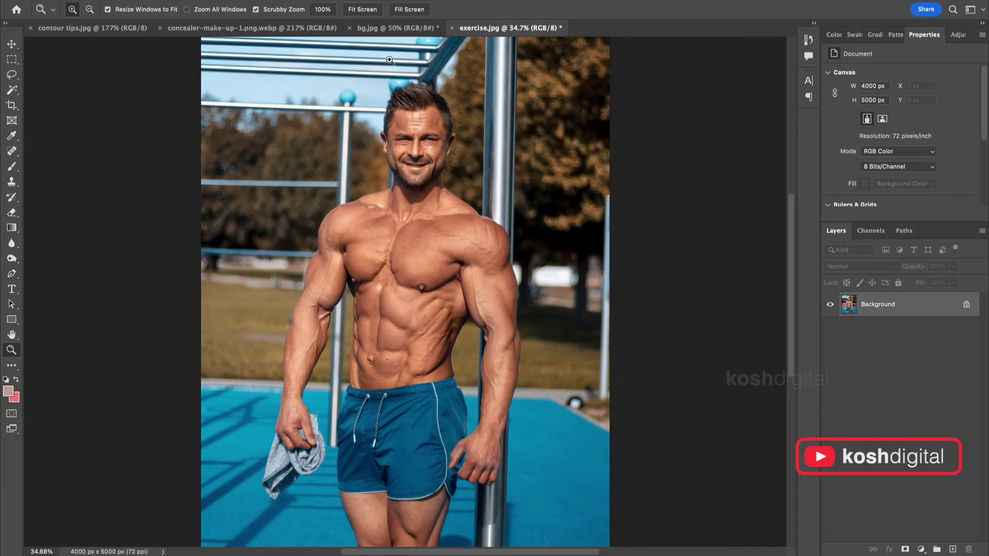
Step: Add two Curves adjustment layers above the Background layer of exercise.jpg
key("v")
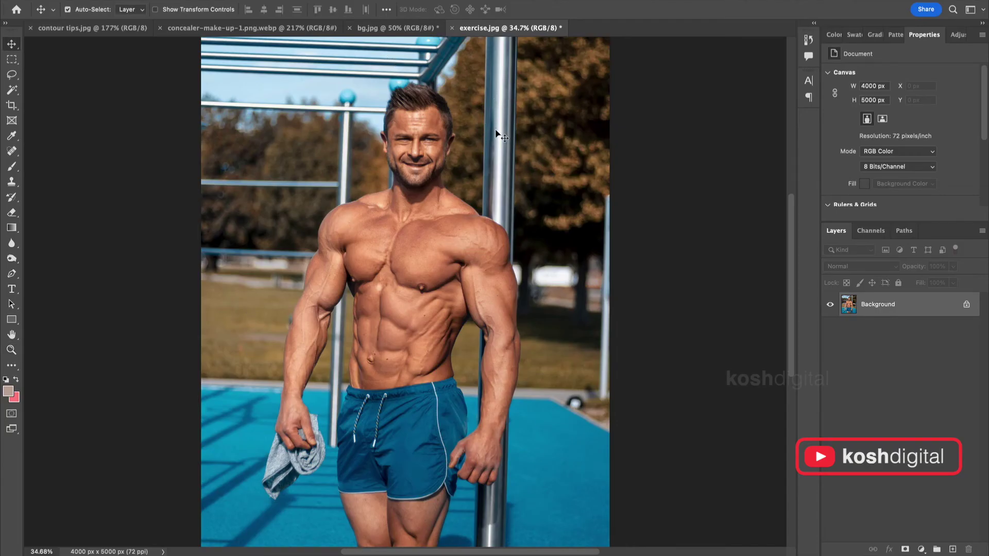
left_click(921, 549)
left_click(945, 376)
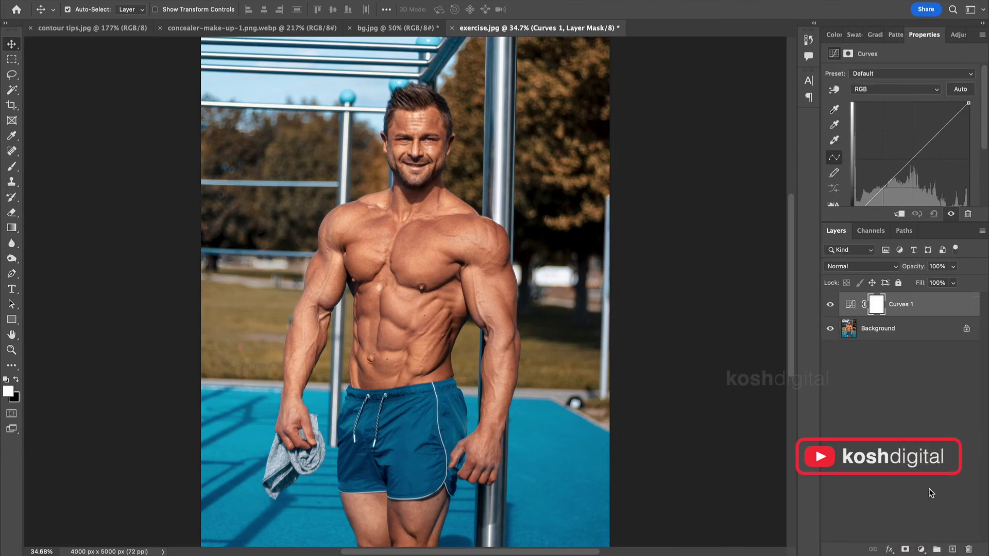
left_click(922, 550)
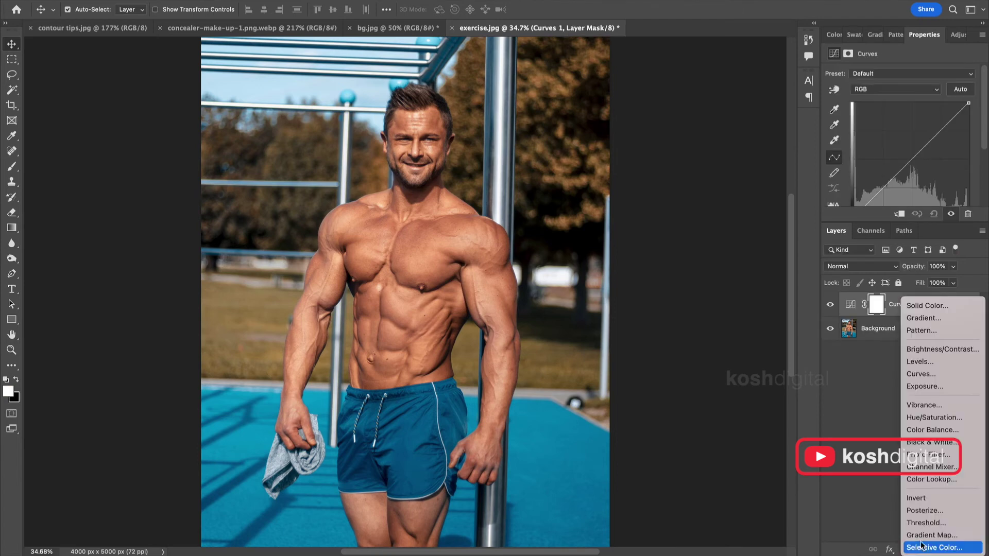
left_click(922, 375)
Step: Rename the upper Curves layer "highlights" and the lower one "contour"
double_click(899, 305)
type("h")
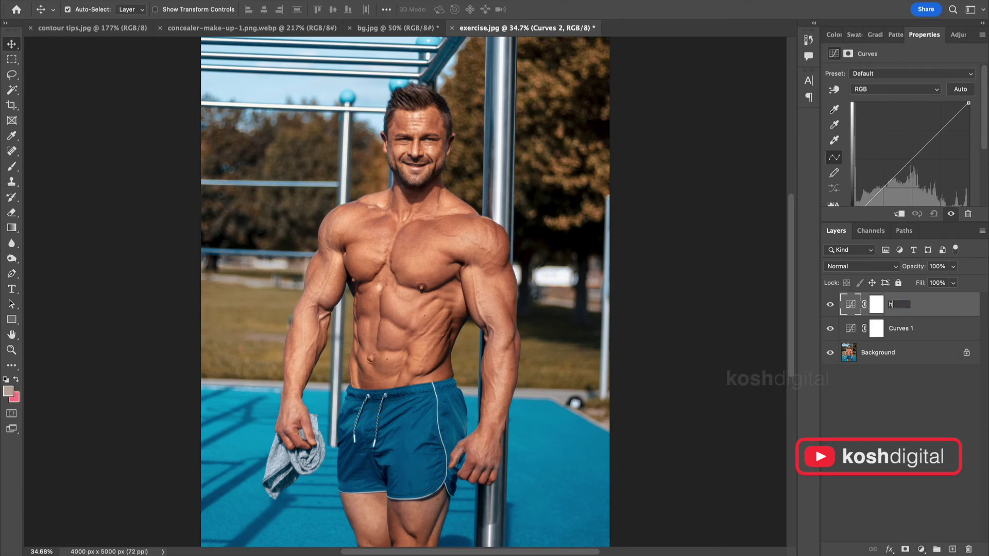
type("ighlights")
double_click(898, 328)
type("co")
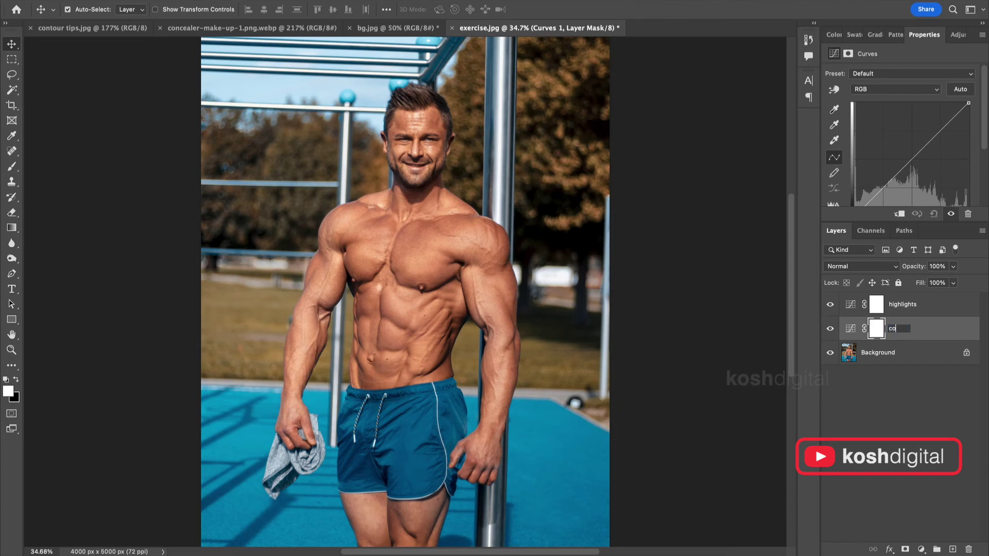
type("ntour")
key("Return")
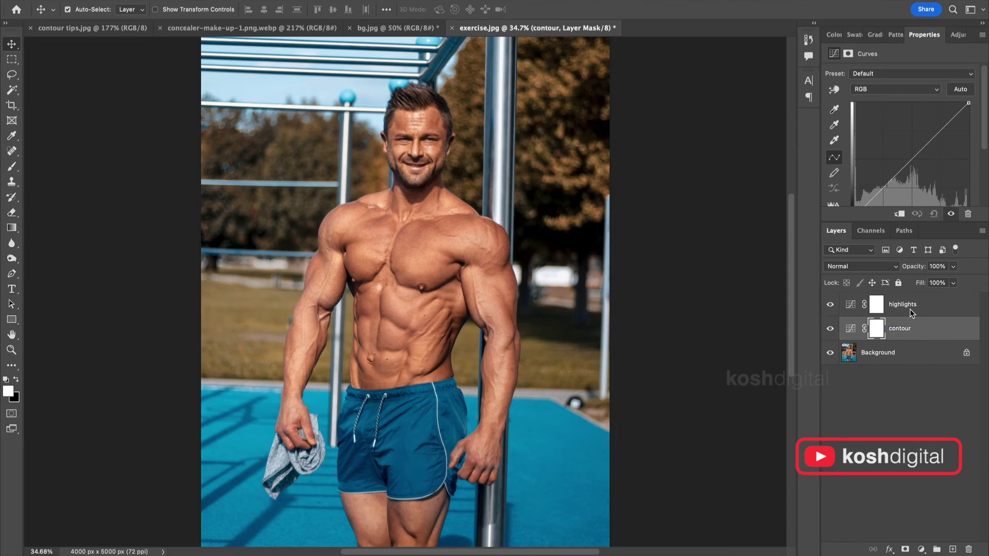
Step: Bend the highlights layer's RGB curve upward to brighten the image and the contour layer's curve downward to darken it
left_click(850, 305)
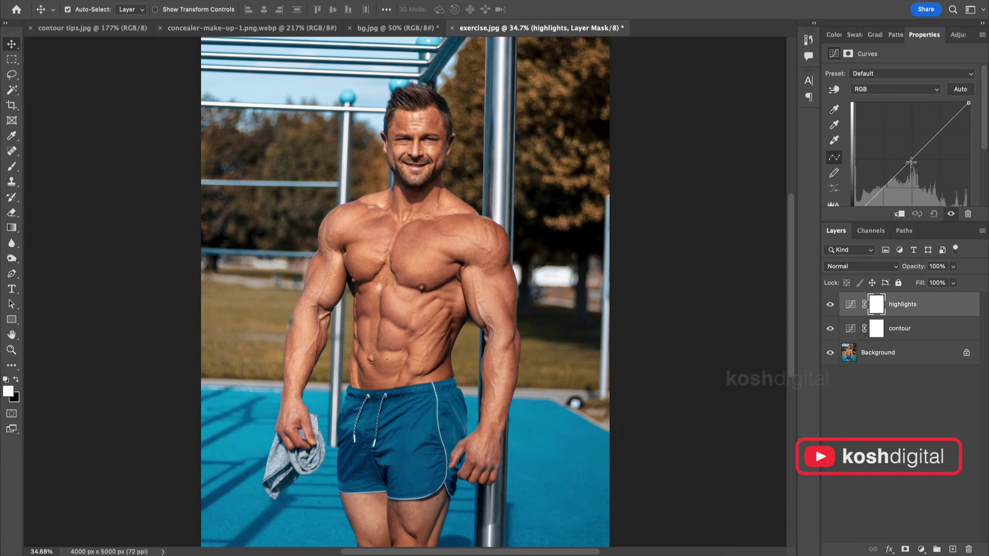
left_click_drag(912, 159, 888, 148)
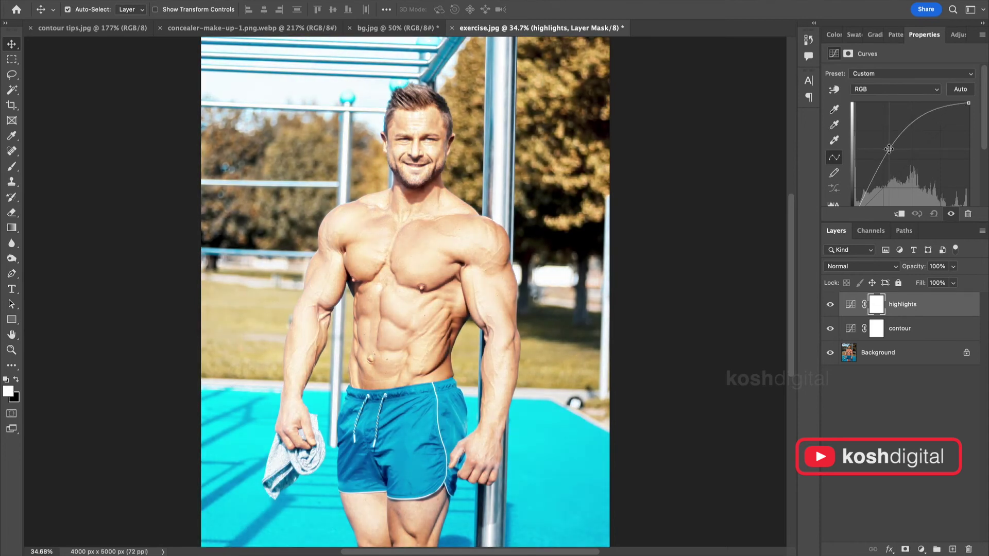
left_click(910, 327)
left_click_drag(912, 158, 928, 170)
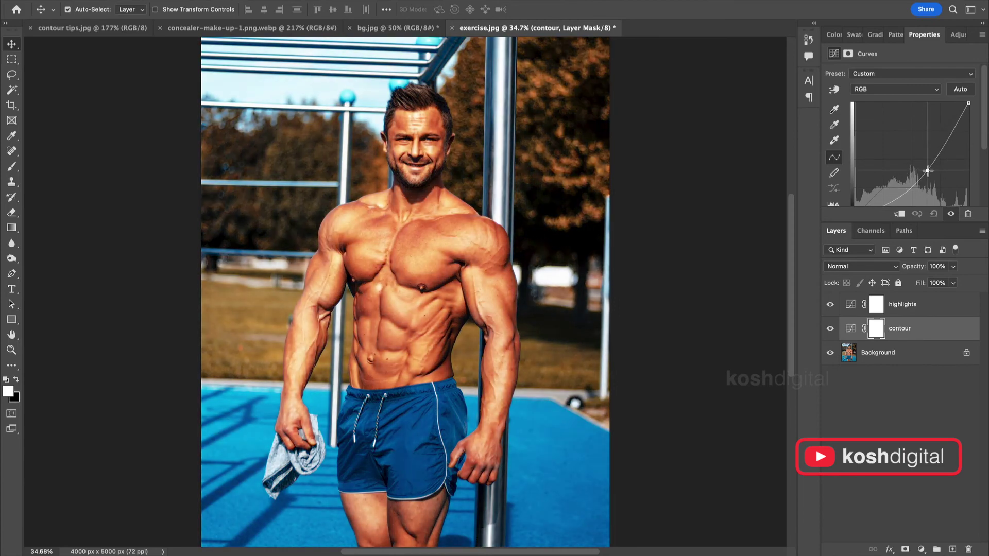
Step: Invert the masks of the highlights and contour layers to black
left_click(876, 304)
key("ctrl+i")
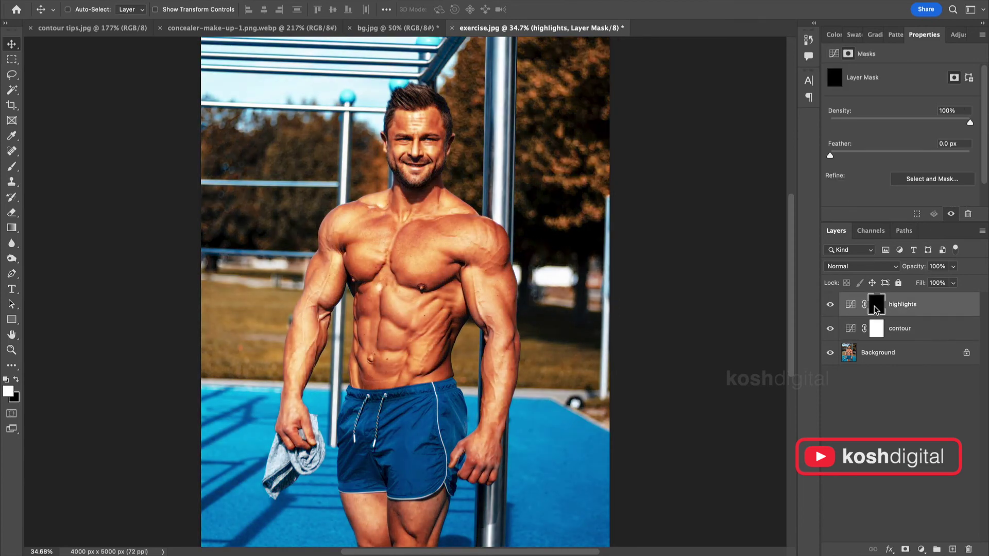
left_click(877, 330)
key("ctrl+i")
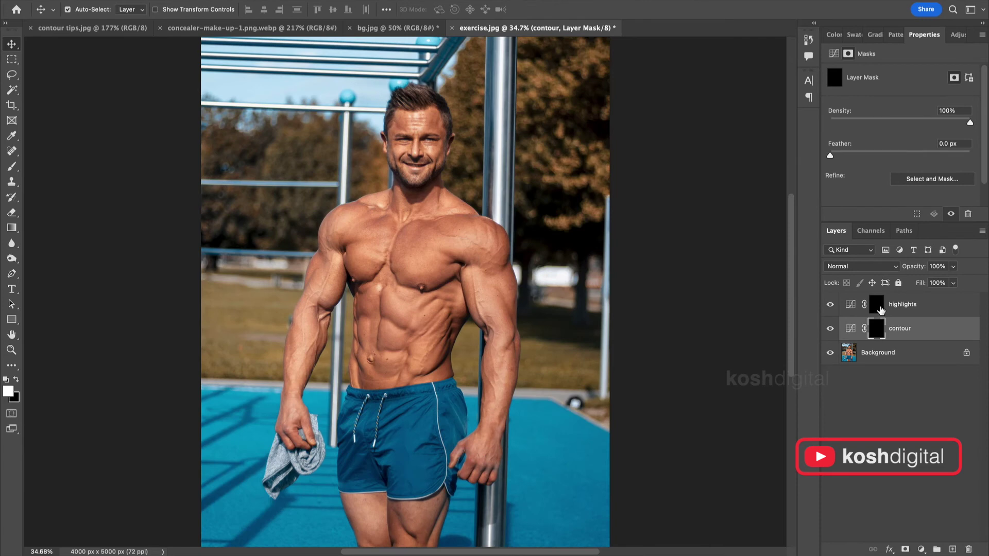
Step: Paint white on the highlights mask over one side of the chest, the adjacent shoulder and down both arms
left_click(881, 308)
key("b")
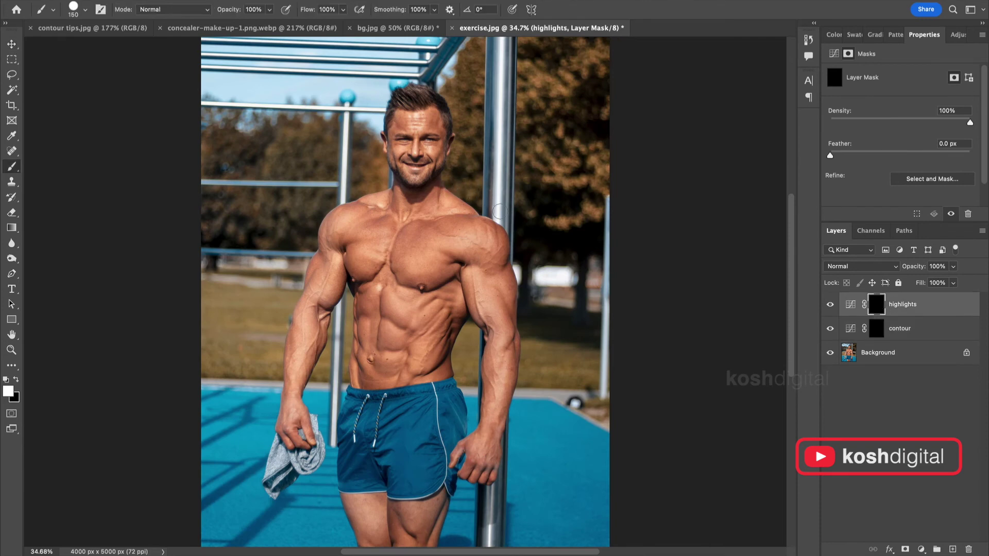
left_click_drag(418, 263, 436, 258)
left_click_drag(456, 237, 491, 242)
mouse_move(477, 273)
left_mouse_down()
mouse_move(507, 355)
mouse_move(499, 409)
left_mouse_up()
left_click_drag(335, 255, 286, 429)
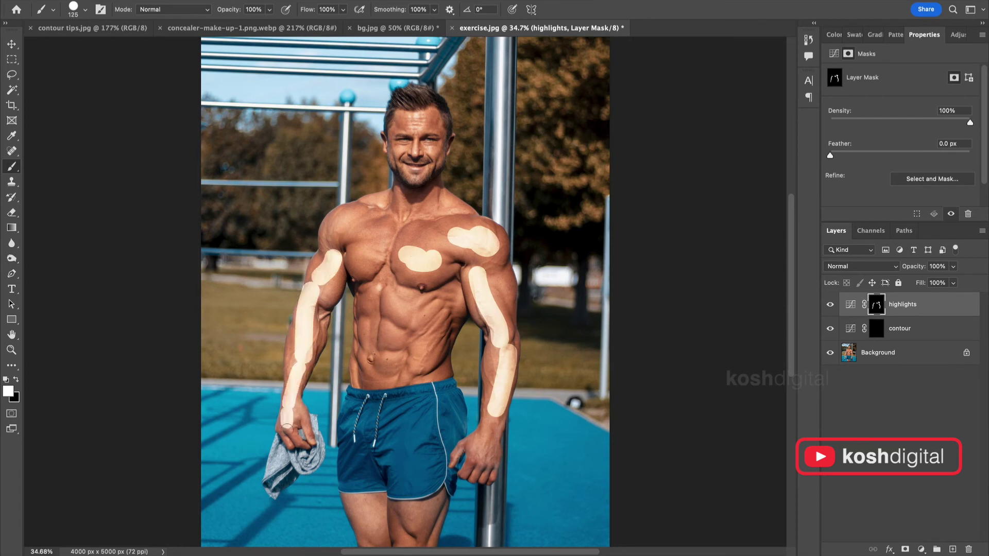
Step: With a 100 px brush, paint highlight strokes over both chest muscles, the abdominal muscles and the side of the waist
key("bracketleft")
left_click_drag(367, 238, 388, 255)
left_click_drag(412, 241, 435, 250)
left_click_drag(386, 291, 408, 315)
mouse_move(384, 326)
left_mouse_down()
mouse_move(407, 337)
mouse_move(403, 354)
left_mouse_up()
left_click_drag(363, 291, 371, 313)
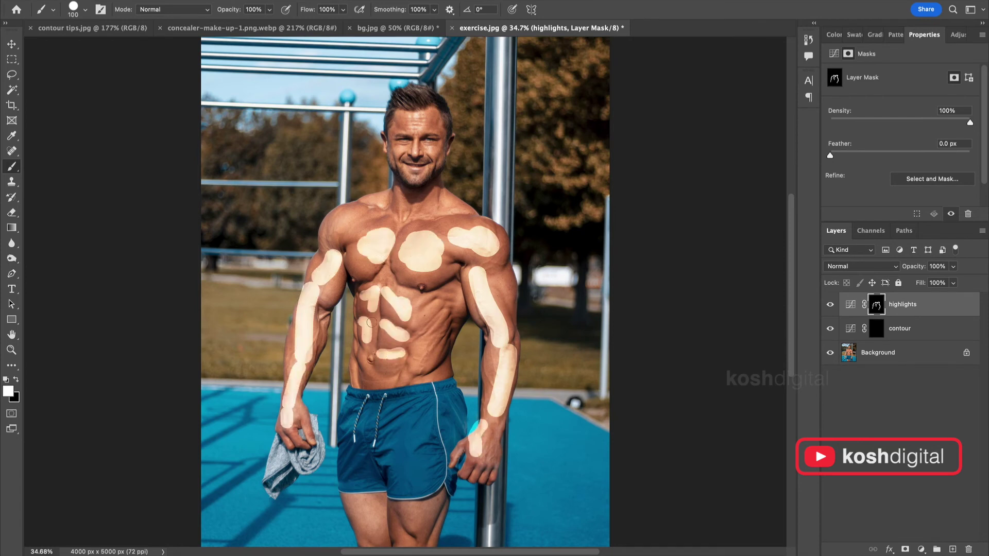
left_click_drag(366, 349, 359, 389)
left_click_drag(390, 378, 397, 383)
left_click_drag(356, 353, 354, 318)
left_click_drag(433, 305, 444, 319)
mouse_move(459, 288)
left_mouse_down()
mouse_move(460, 309)
mouse_move(412, 374)
left_mouse_up()
Step: With a smaller brush, paint highlights on the upper abs, collarbones, neck, shoulder, forehead, cheeks and chin
key("bracketleft")
left_click_drag(376, 286, 400, 290)
left_click_drag(363, 204, 461, 193)
left_click_drag(401, 191, 403, 219)
left_click_drag(353, 211, 333, 232)
mouse_move(412, 120)
left_mouse_down()
mouse_move(430, 155)
mouse_move(413, 169)
mouse_move(427, 124)
left_mouse_up()
left_click(400, 151)
left_click(430, 150)
left_click(414, 174)
Step: Paint highlights on both thighs and add small 70 px strokes between the abdominal muscles
left_click_drag(406, 505, 416, 537)
left_click_drag(354, 497, 375, 533)
key("bracketleft")
key("bracketleft")
left_click_drag(414, 328, 414, 316)
left_click(431, 301)
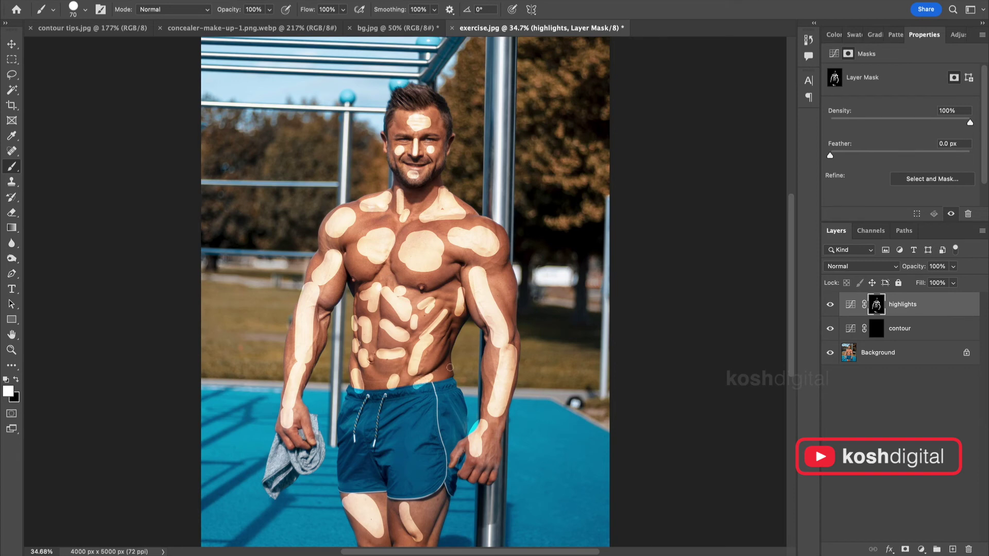
Step: Paint white on the contour mask under the chest muscles, along the side of the waist and down the outer arm
left_click(876, 330)
key("bracketright")
key("bracketright")
left_click(458, 264)
mouse_move(355, 278)
left_mouse_down()
mouse_move(363, 288)
mouse_move(459, 278)
left_mouse_up()
left_click_drag(448, 315, 442, 369)
left_click_drag(450, 293, 447, 311)
left_click_drag(503, 255, 514, 341)
Step: With a 60 px brush, paint contour strokes on the neck, shoulder, opposite arm and forearm, inner chest, temples and jaw
key("bracketleft")
key("bracketleft")
key("bracketleft")
mouse_move(431, 175)
left_mouse_down()
mouse_move(433, 201)
mouse_move(502, 232)
left_mouse_up()
left_click_drag(317, 250, 320, 355)
left_click_drag(288, 325, 290, 371)
left_click_drag(356, 242, 330, 309)
left_click_drag(394, 243, 415, 186)
left_click_drag(394, 120, 397, 133)
left_click_drag(439, 120, 439, 129)
left_click_drag(435, 164, 404, 182)
Step: Paint contour strokes between the abdominal muscles and above the waistband, and with a 100 px brush across the upper chest
left_click_drag(447, 255, 461, 281)
left_click_drag(392, 296, 381, 353)
left_click_drag(405, 348, 406, 362)
left_click_drag(361, 292, 363, 317)
left_click_drag(361, 361, 421, 373)
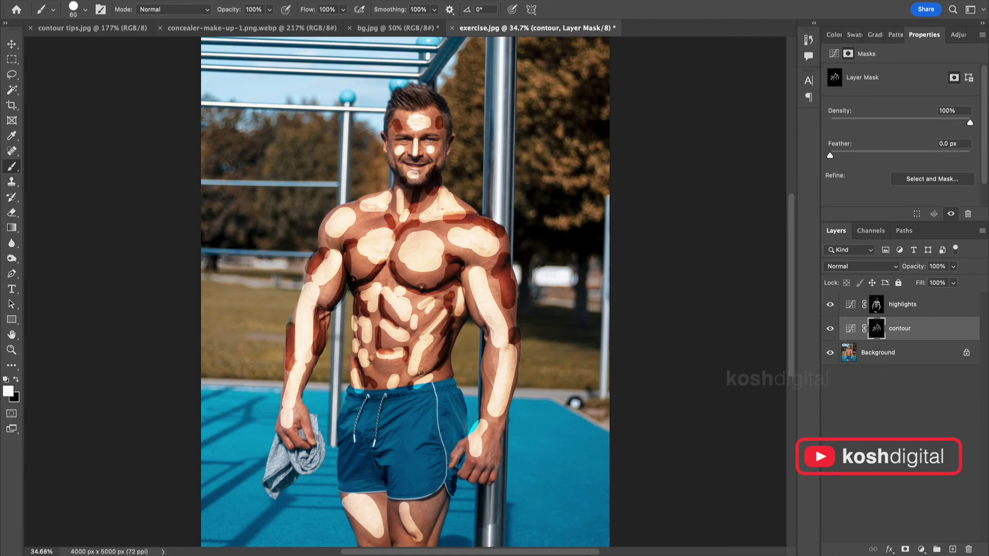
key("bracketright")
key("bracketright")
left_click_drag(361, 222, 439, 227)
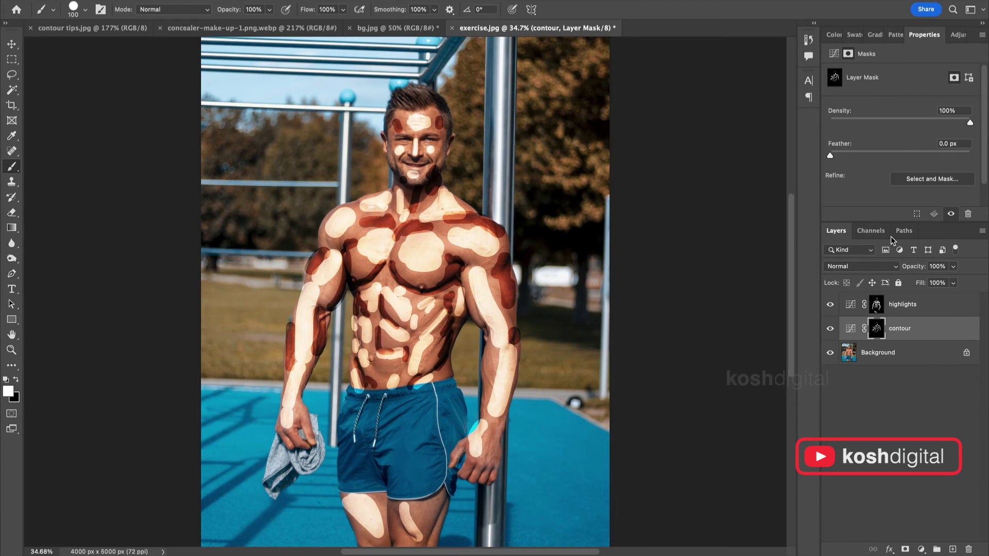
Step: Feather the contour mask to 89.9 px and the highlights mask to 57.2 px
left_click(876, 307)
left_click_drag(830, 153, 901, 153)
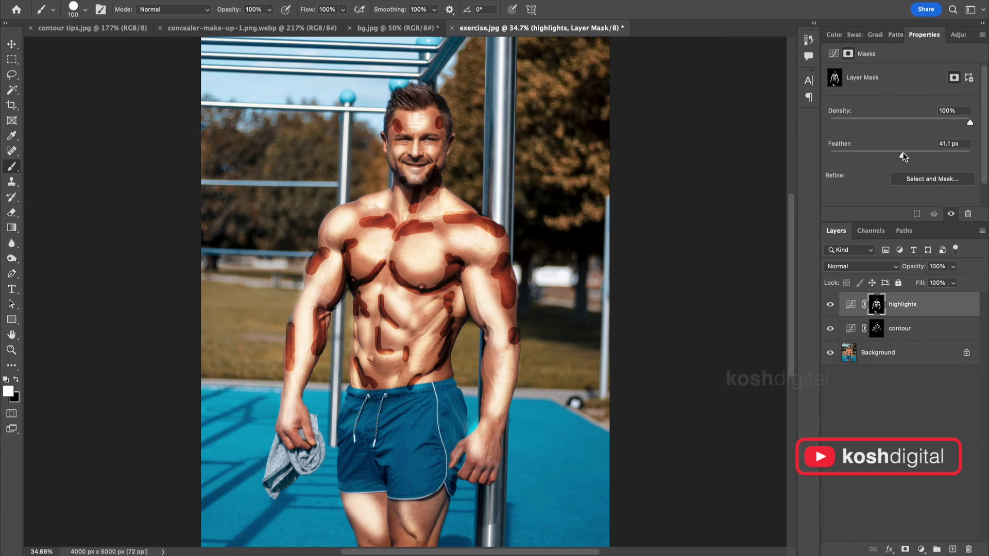
left_click(877, 329)
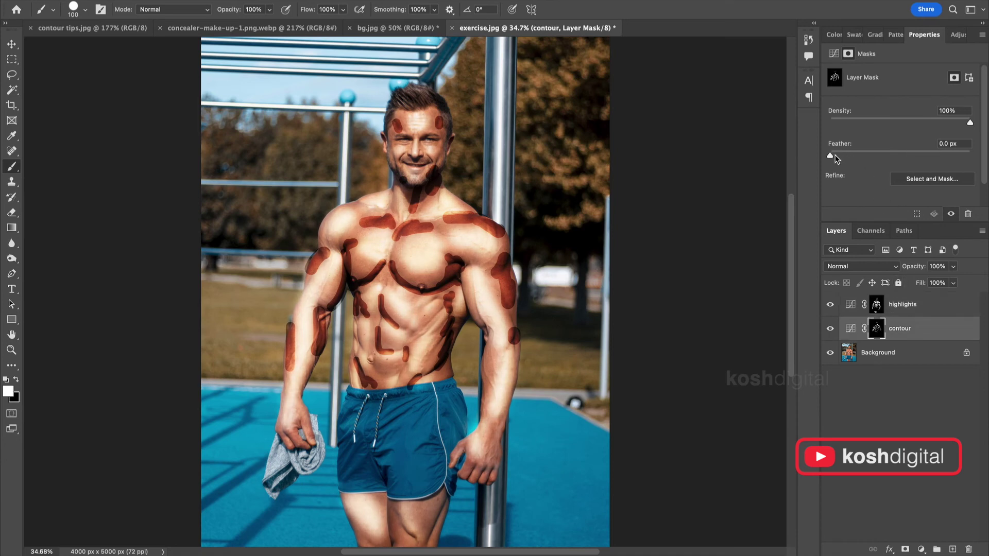
left_click_drag(894, 156, 919, 160)
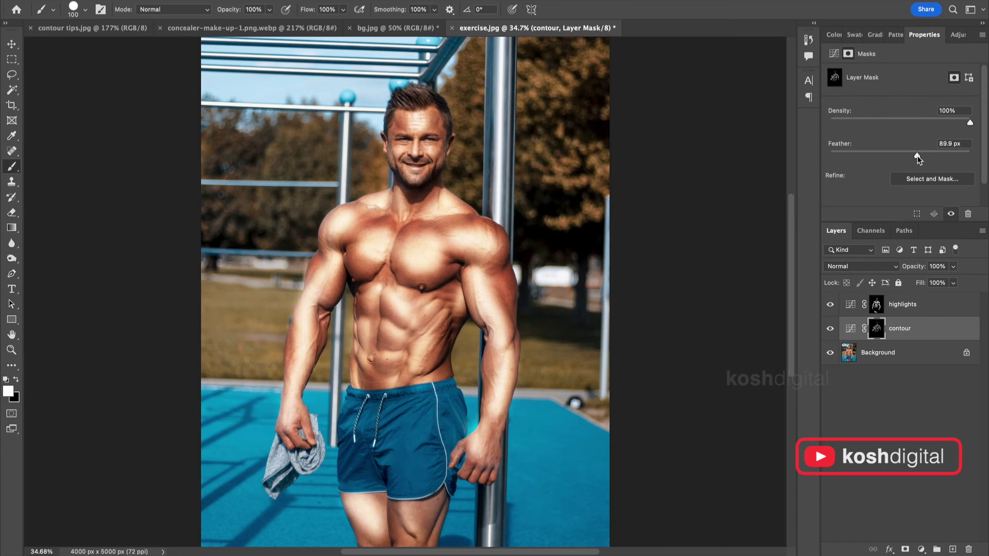
left_click(876, 304)
left_click_drag(909, 156, 910, 160)
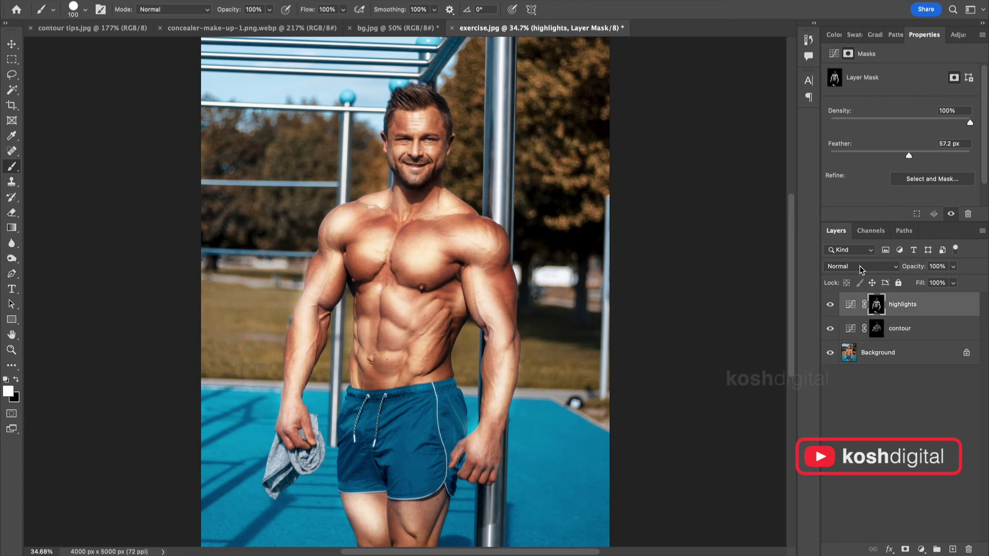
Step: Group the highlights and contour layers
left_click(939, 331)
left_click(938, 314, "shift")
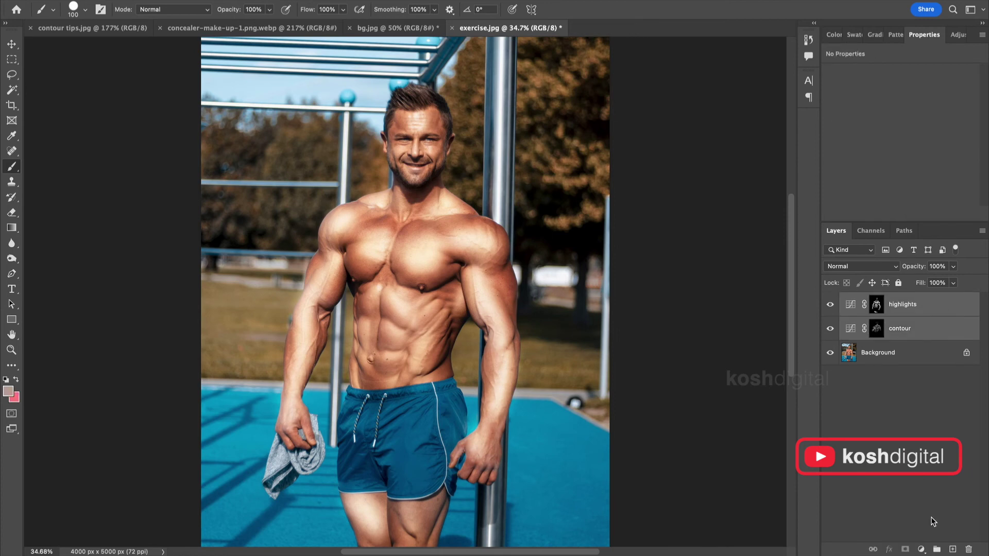
left_click(936, 550)
Step: Compare the man's body with the new group hidden and shown
left_click(830, 300)
left_click(831, 300)
left_click(830, 300)
left_click(830, 299)
Step: Soften the effect by flattening the curves of the highlights and contour layers slightly inside Group 1
left_click(843, 300)
left_click(886, 319)
mouse_move(890, 152)
left_mouse_down()
mouse_move(896, 167)
mouse_move(888, 151)
left_mouse_up()
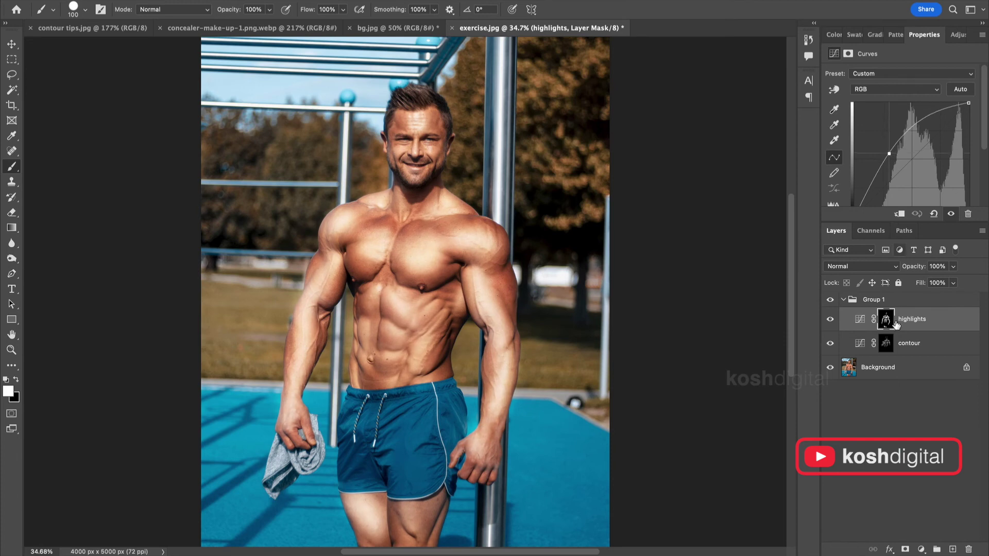
left_click(885, 343)
left_click_drag(926, 172, 920, 165)
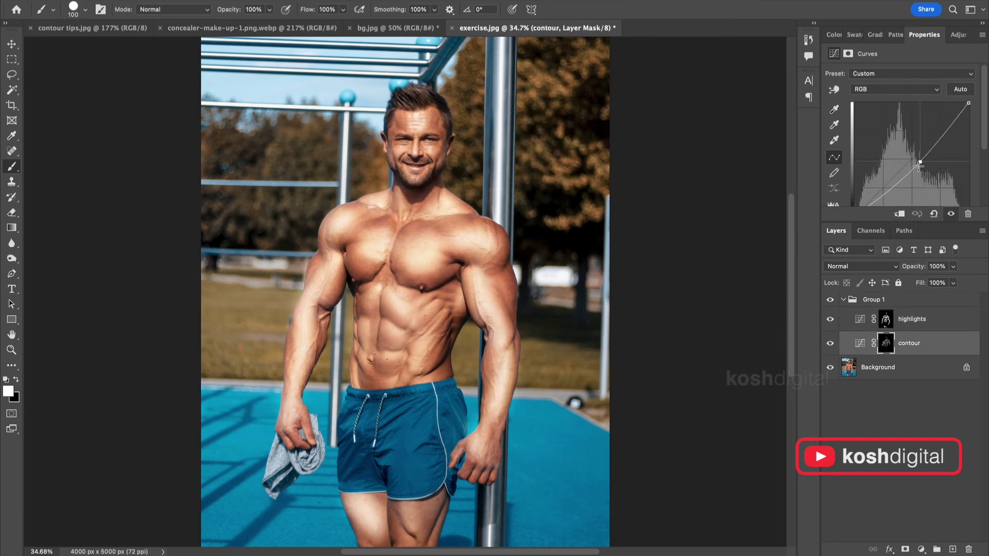
Step: Fine-tune the highlights mask's feather and raise the contour mask's feather to 101.6 px
left_click(886, 320)
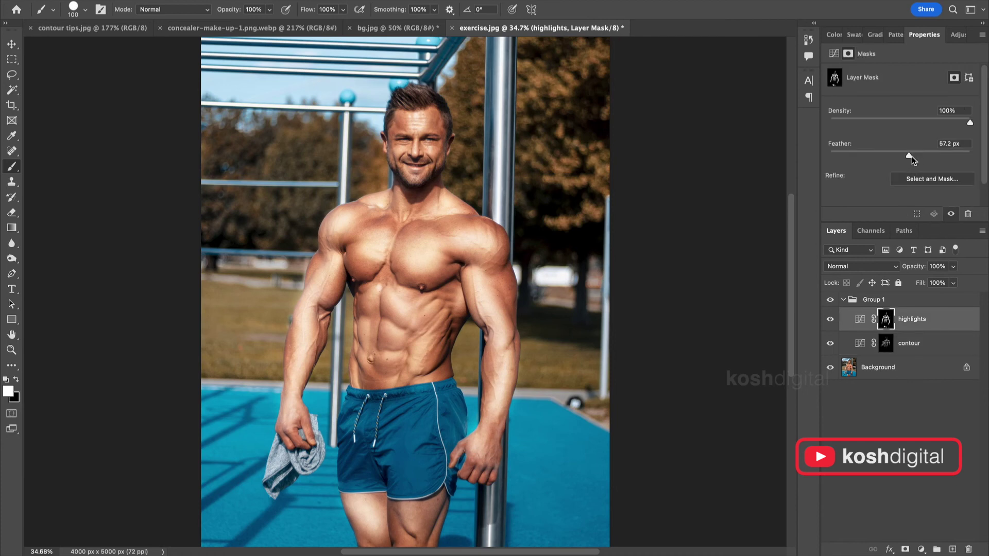
left_click_drag(912, 156, 913, 155)
left_click(886, 343)
mouse_move(922, 155)
left_mouse_down()
mouse_move(906, 156)
mouse_move(920, 157)
left_mouse_up()
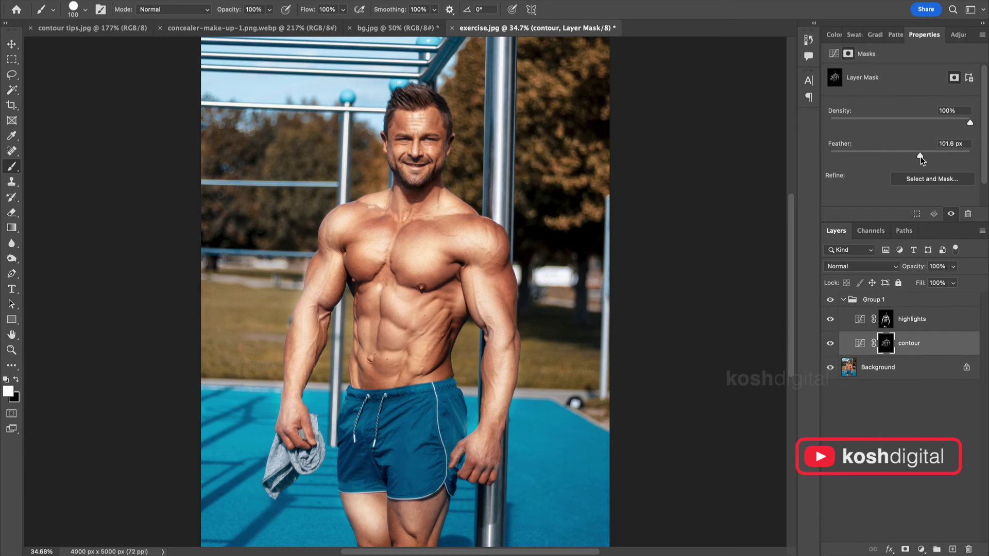
Step: Collapse Group 1 and set its opacity to 80%
left_click(843, 299)
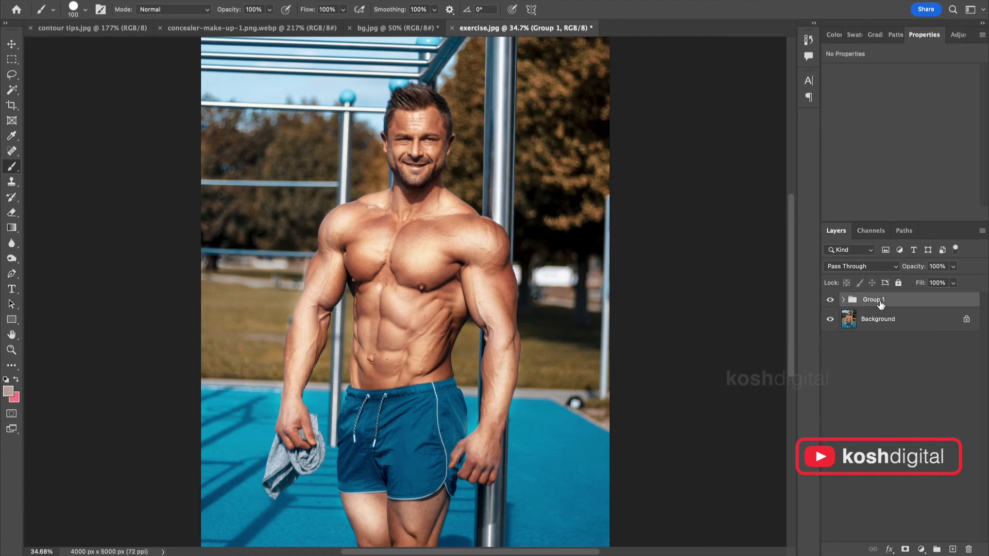
key("v")
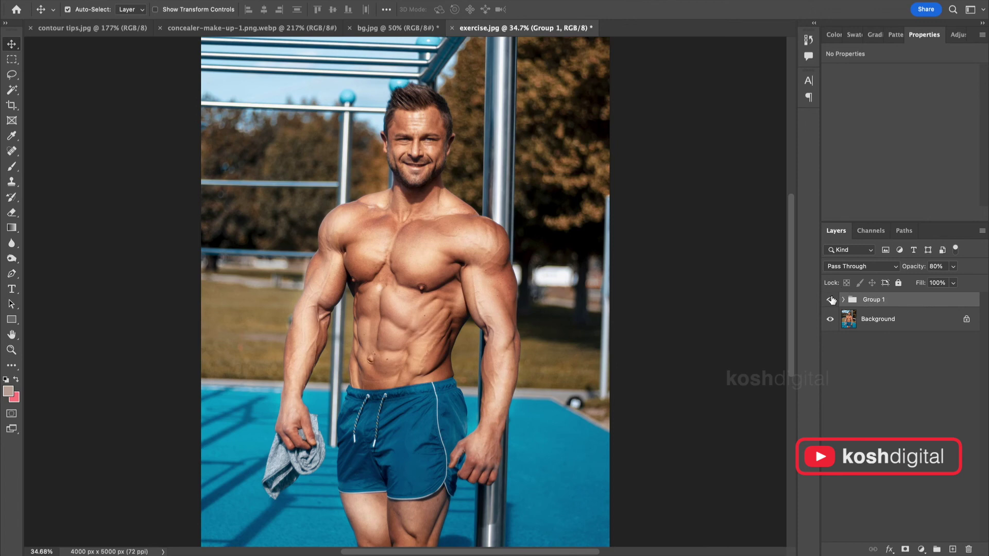
Step: Toggle Group 1's visibility repeatedly to compare the muscles before and after the contouring
left_click(831, 299)
left_click(830, 301)
left_click(830, 301)
left_click(830, 301)
left_click(830, 301)
left_click(830, 301)
left_click(845, 300)
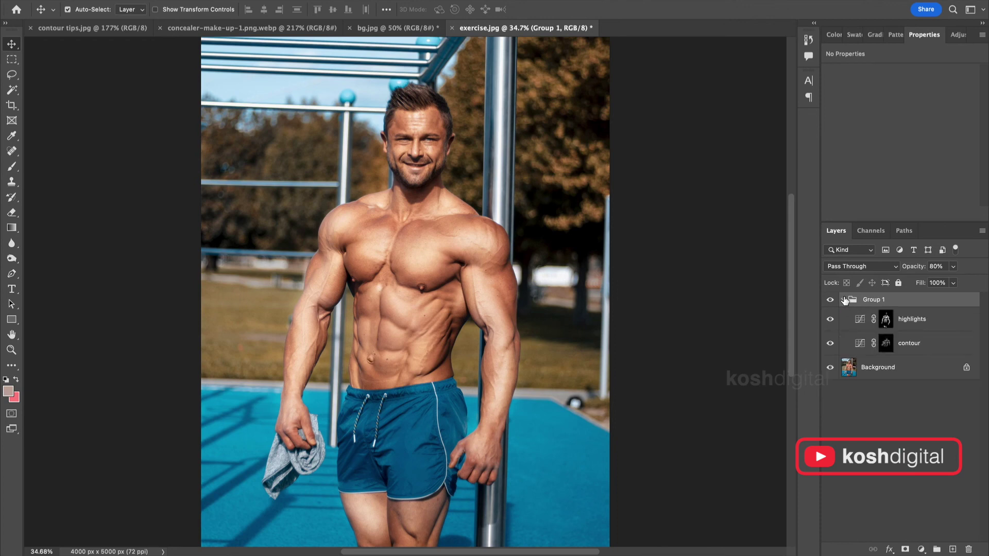
left_click(886, 319)
key("b")
key("d")
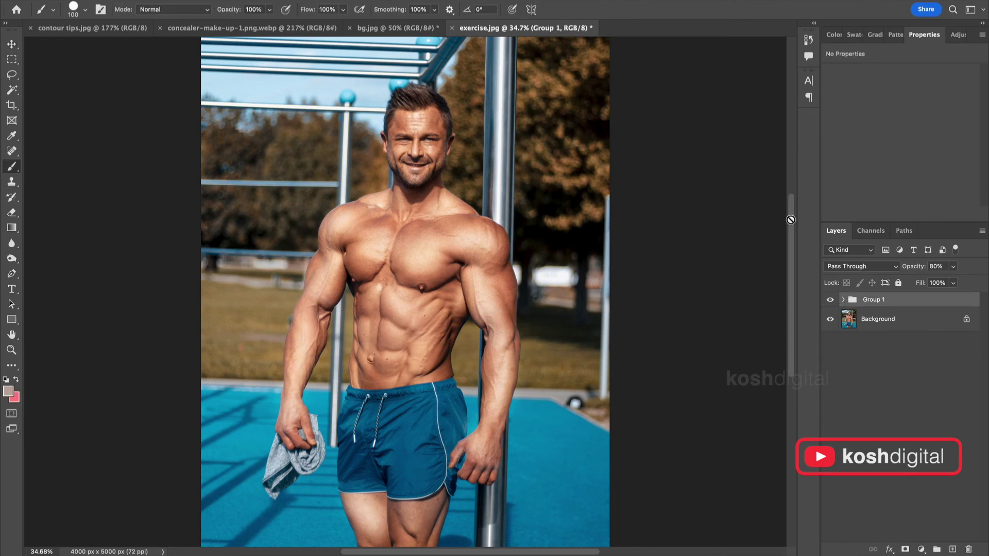
Step: Cut the man out of the Background layer with Select and Mask using Select Subject, outputting the result to a new masked layer
left_click(878, 322)
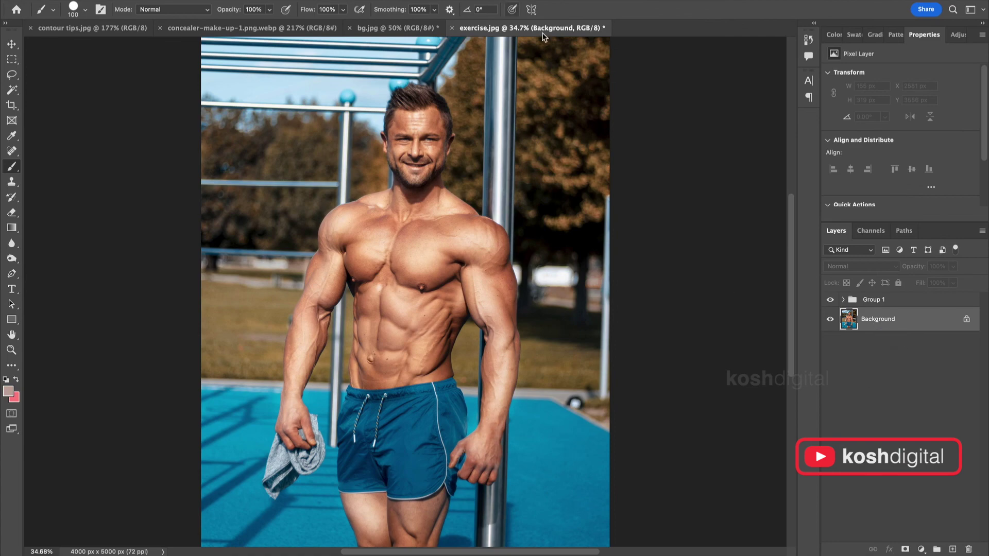
key("w")
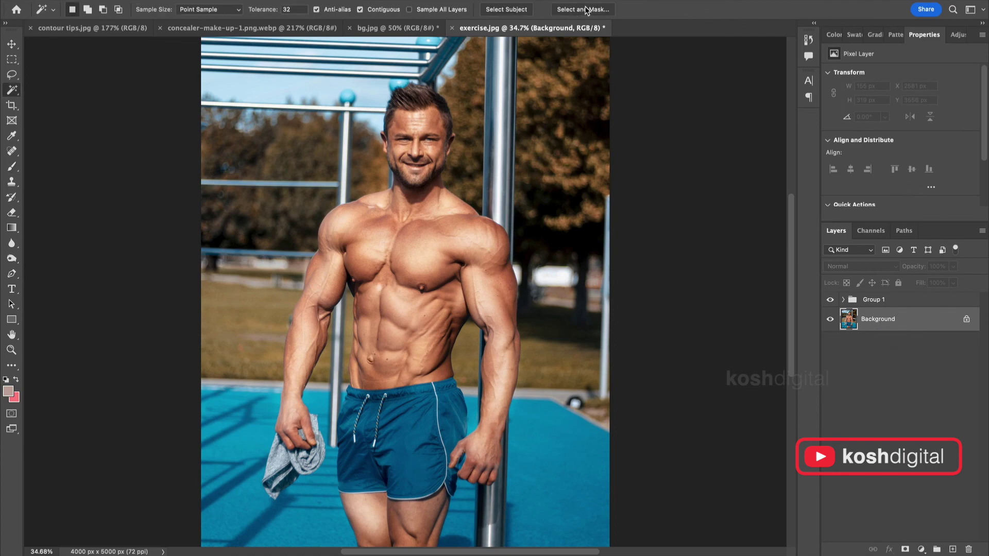
left_click(582, 9)
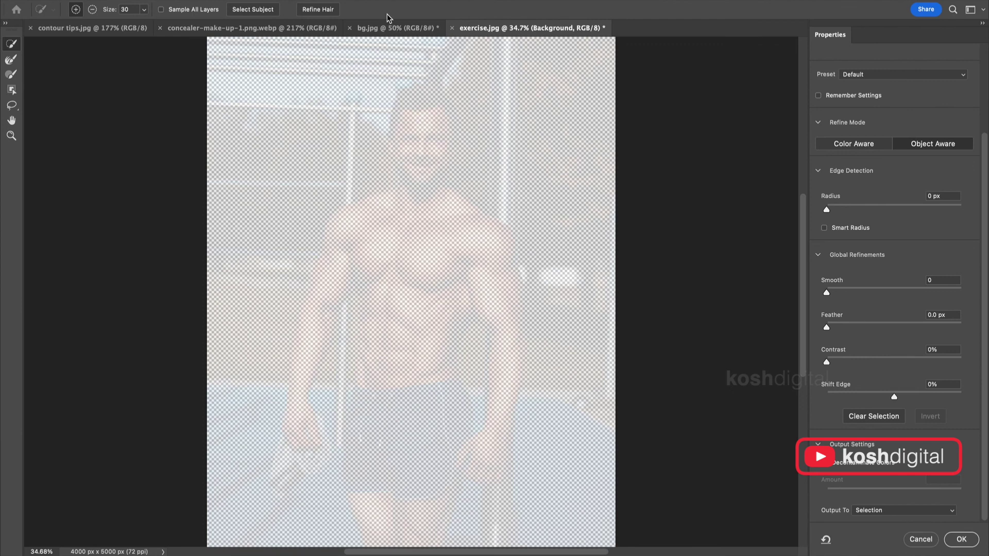
left_click(254, 10)
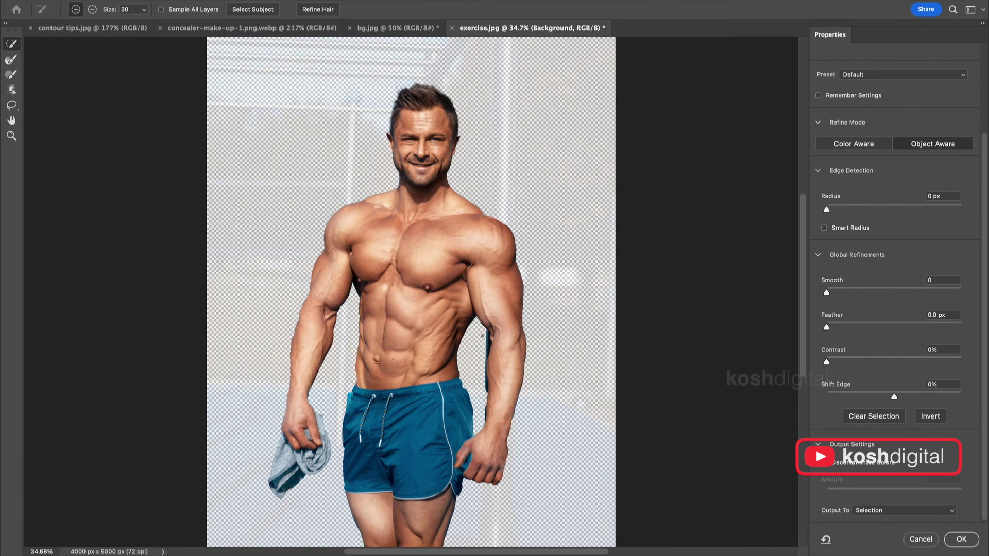
left_click(953, 539)
Step: Duplicate the brown Background layer of bg.jpg into the exercise.jpg document and return to exercise.jpg
left_click(397, 28)
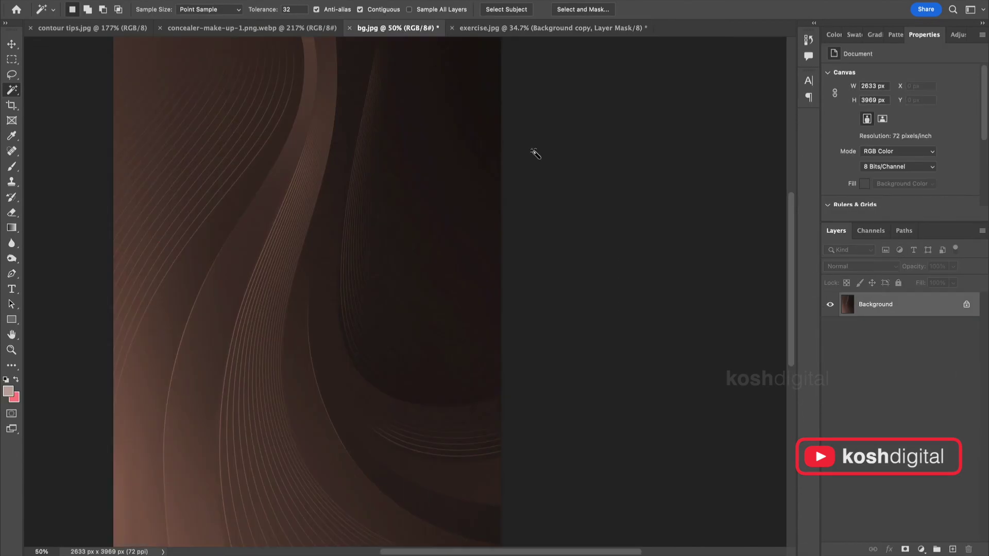
right_click(894, 304)
left_click(858, 329)
left_click(460, 272)
left_click(462, 285)
left_click(602, 231)
left_click(507, 27)
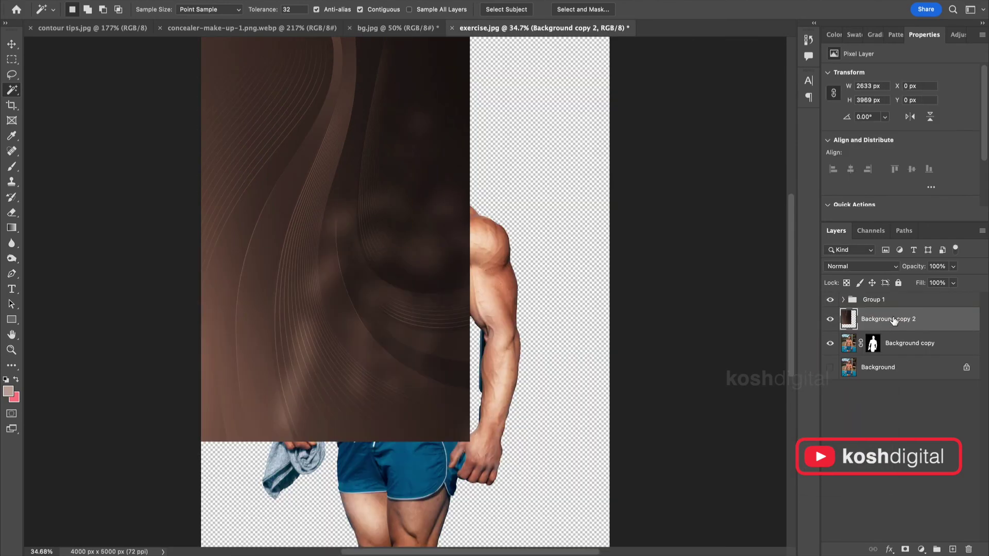
Step: Place the brown backdrop layer beneath the man's cutout, scale it to about 158%, and position it to cover the whole canvas
left_click_drag(894, 320, 894, 355)
key("ctrl+t")
left_click_drag(469, 443, 625, 464)
left_click_drag(516, 104, 535, 214)
scroll(516, 271, "down", 2)
scroll(517, 269, "down", 3, "alt")
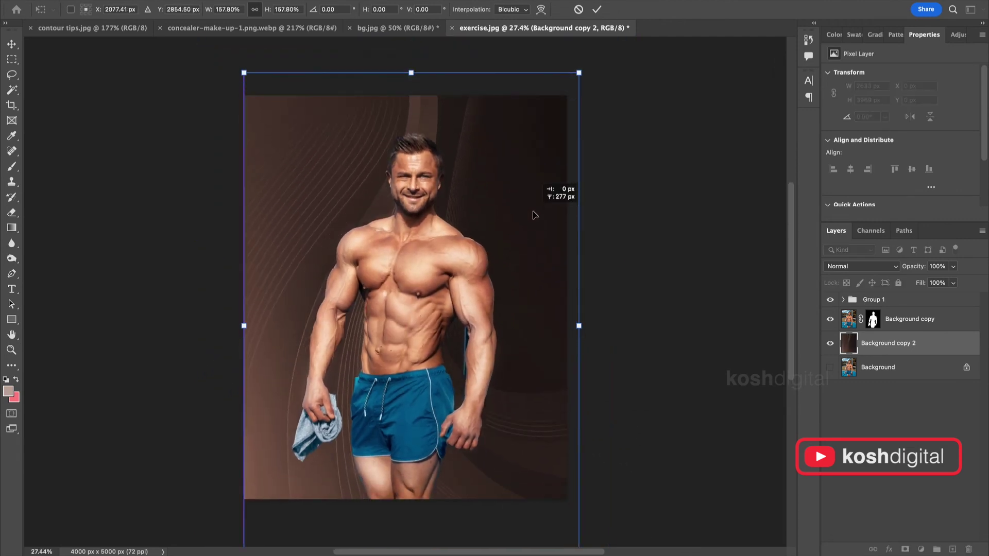
key("w")
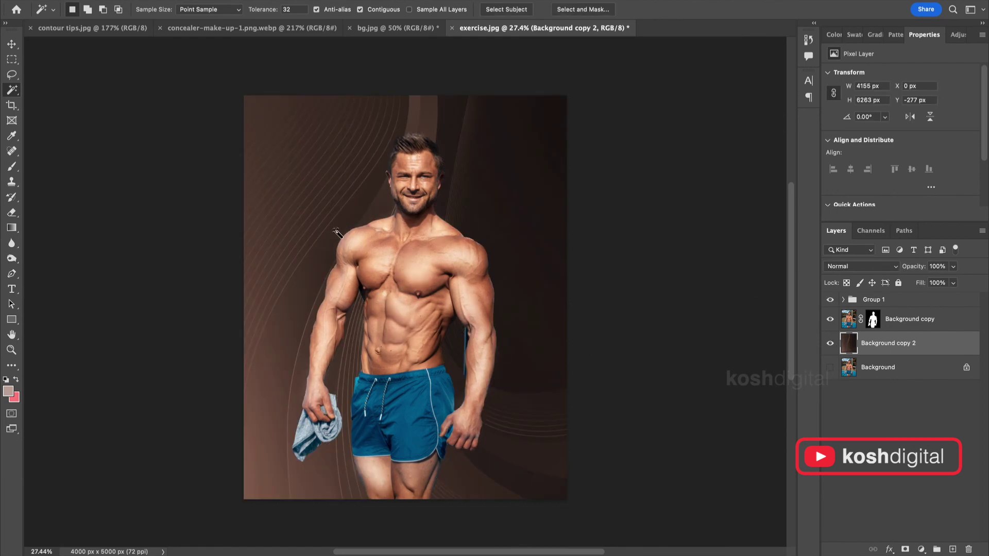
Step: Create a wide paragraph text box with placeholder text behind the man and shift it slightly down to chest height
key("t")
left_click_drag(256, 159, 552, 387)
left_click_drag(301, 193, 302, 222)
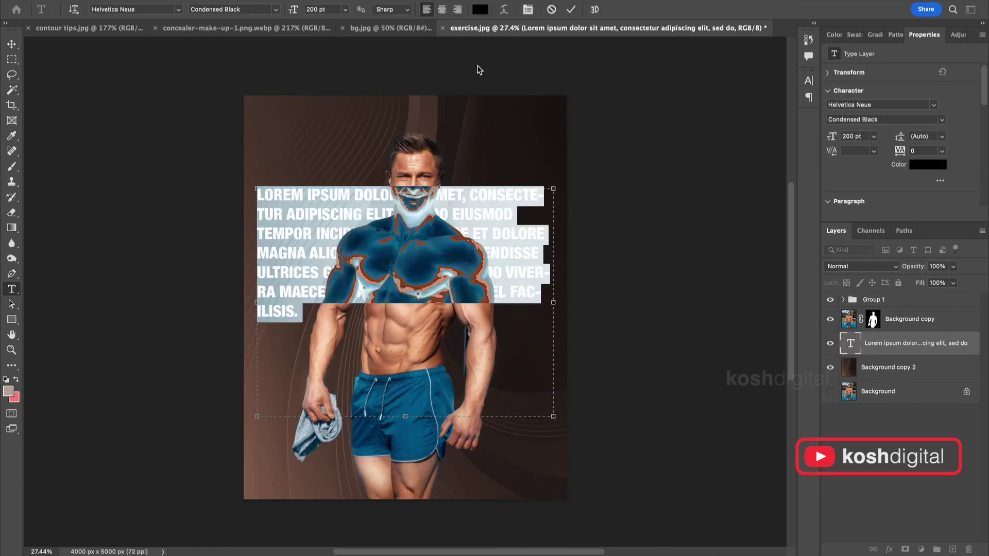
Step: Select all the placeholder text and change its colour to a pale cream
key("ctrl+a")
left_click(480, 9)
left_click(546, 88)
left_click(706, 249)
left_click(810, 77)
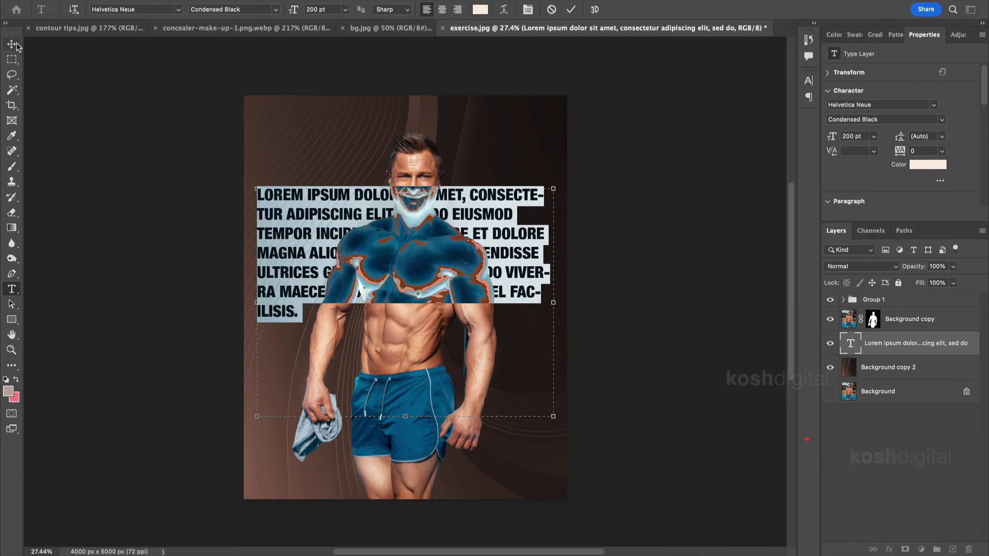